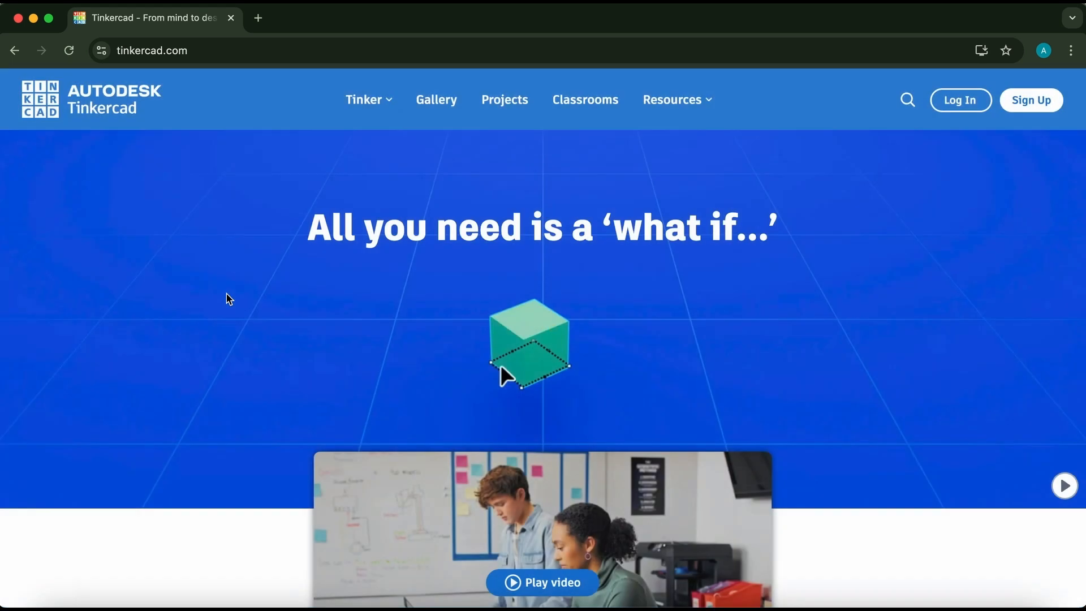
# Scroll through the Tinkercad homepage to review its introduction and feature sections.
pyautogui.scroll(-4, 410, 281)
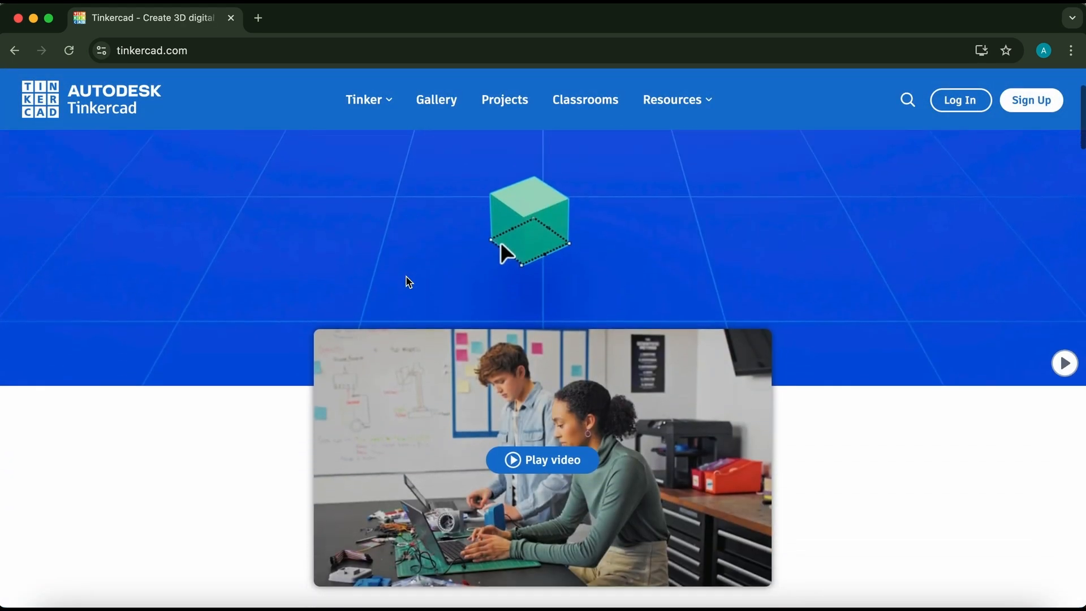
pyautogui.scroll(-4, 407, 281)
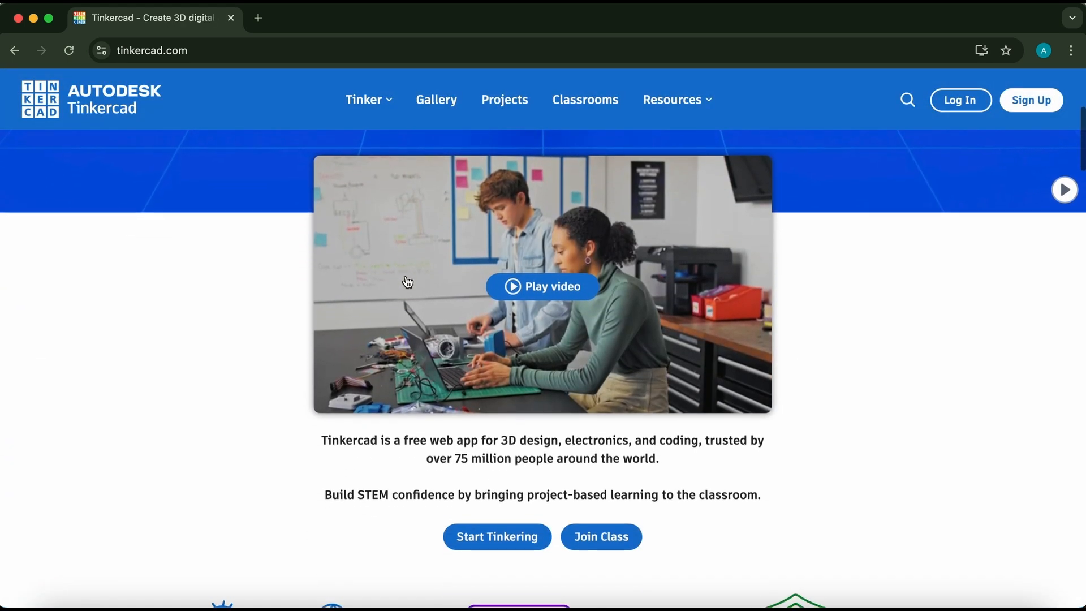
pyautogui.scroll(-1, 407, 282)
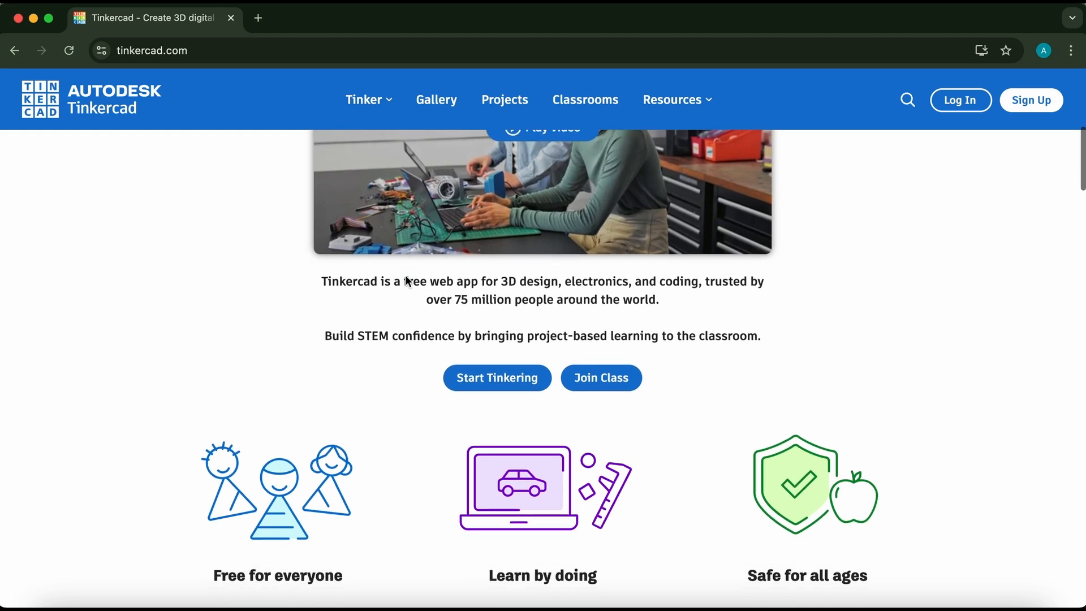
pyautogui.scroll(-7, 406, 275)
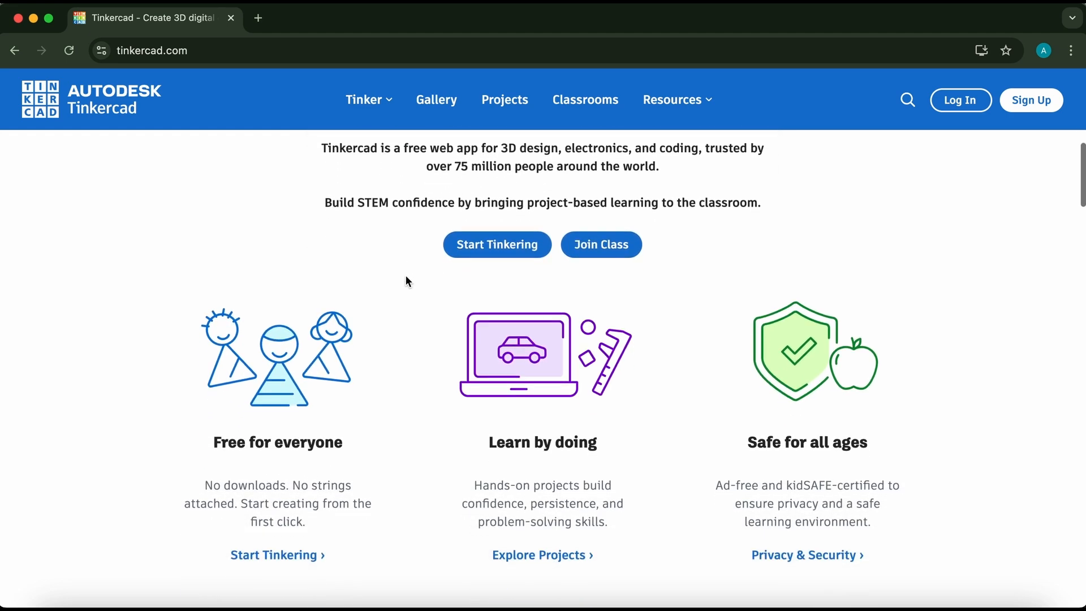
pyautogui.scroll(-5, 406, 281)
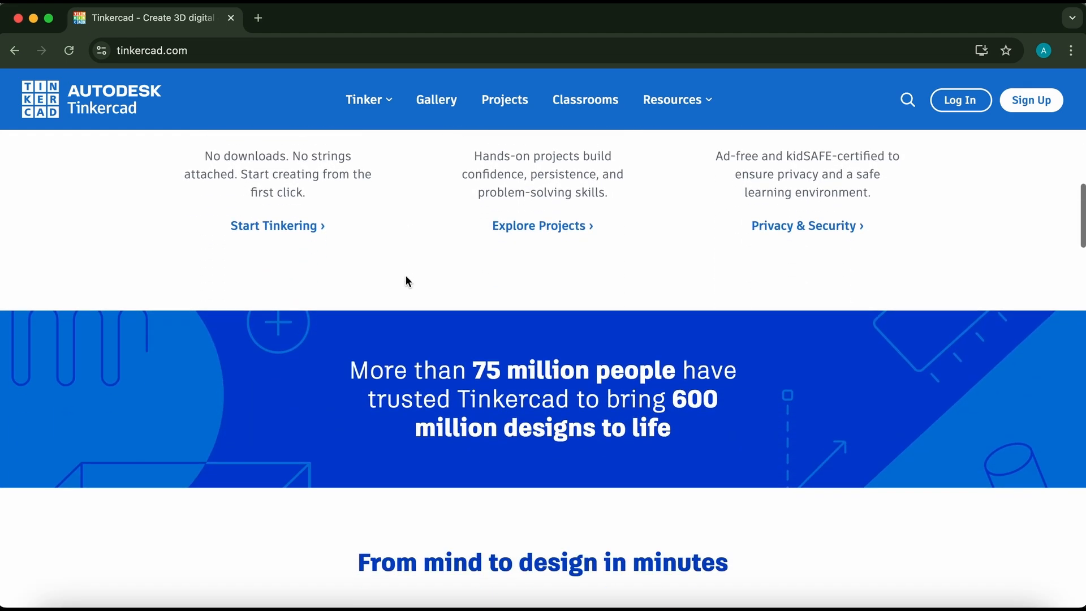
pyautogui.scroll(-2, 406, 276)
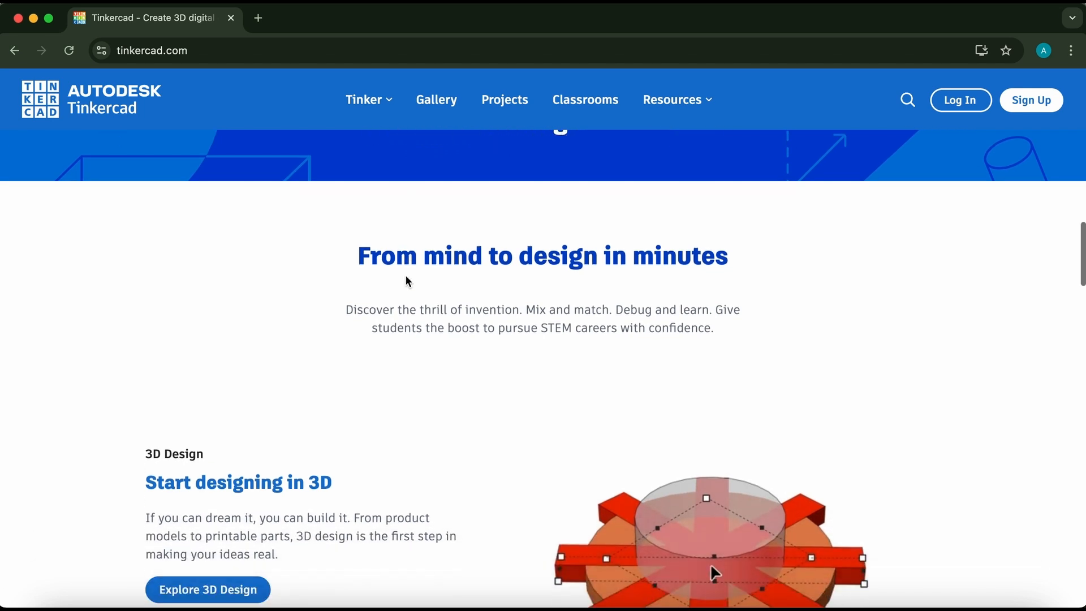
pyautogui.scroll(-2, 406, 281)
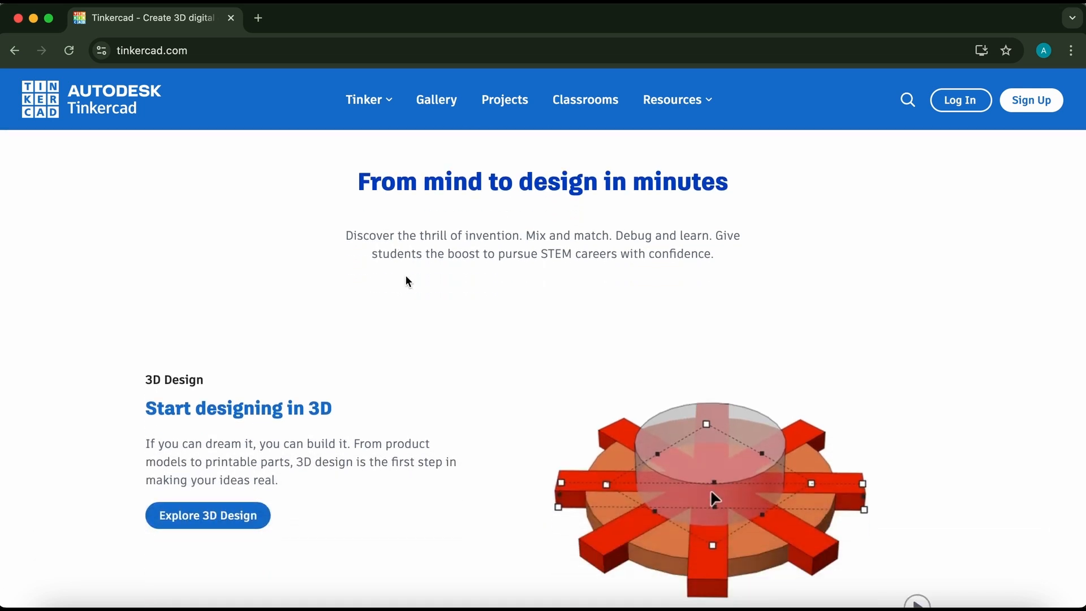
pyautogui.scroll(-2, 405, 281)
pyautogui.scroll(-6, 405, 281)
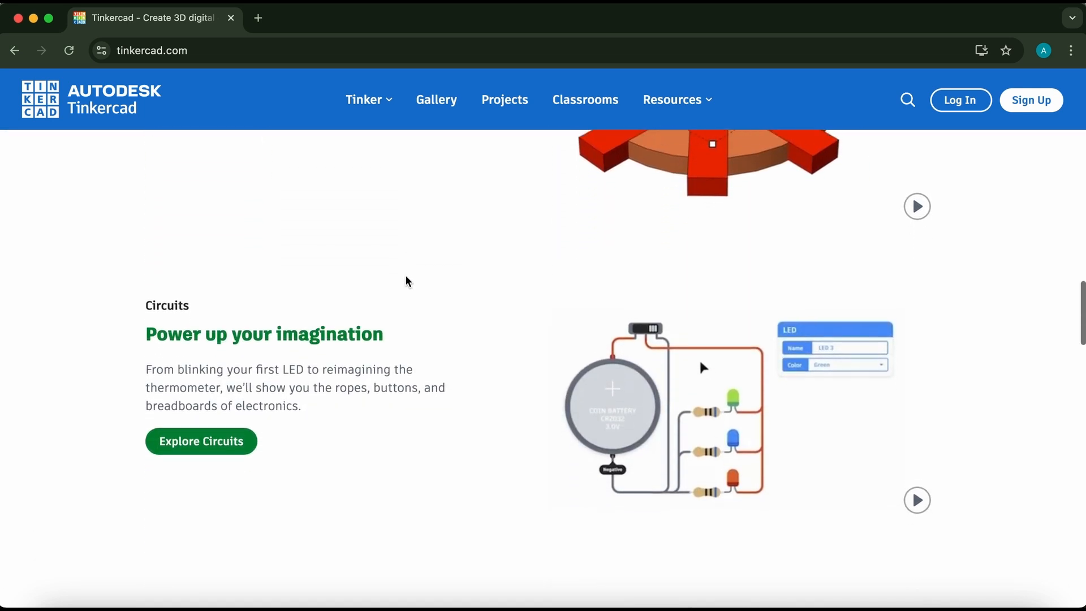
pyautogui.scroll(-3, 405, 275)
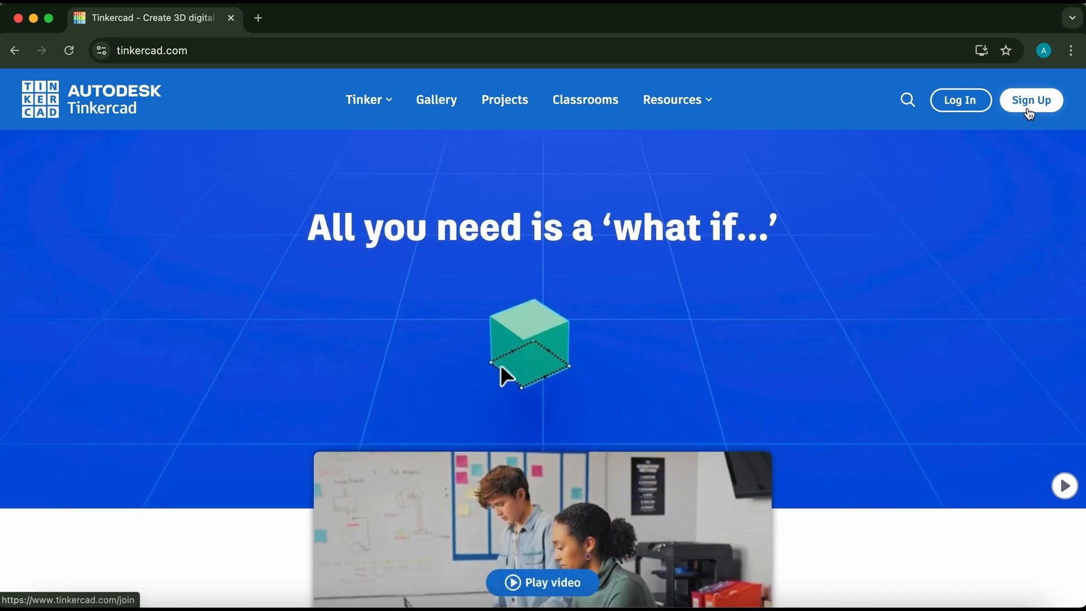
# Start signing up as an educator, accept the educator certification and agree to continue.
pyautogui.click(1028, 111)
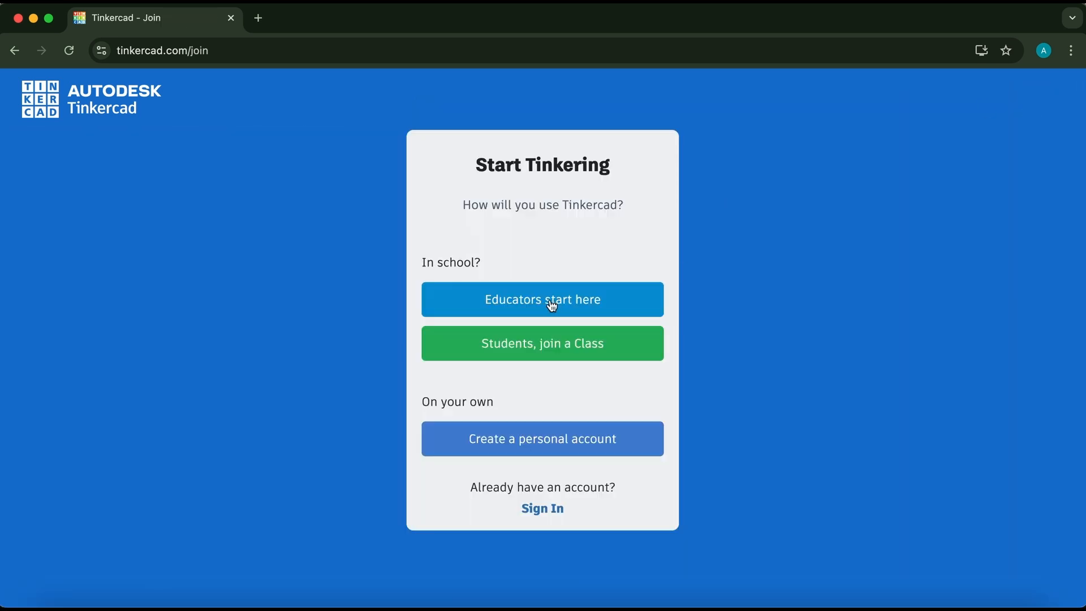
pyautogui.click(506, 310)
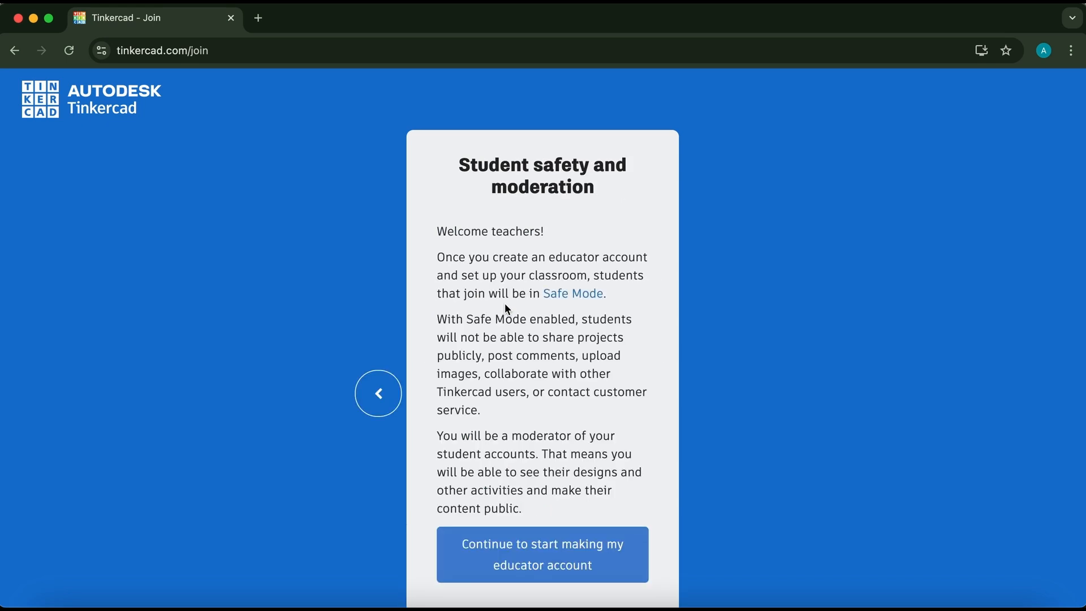
pyautogui.scroll(-3, 589, 522)
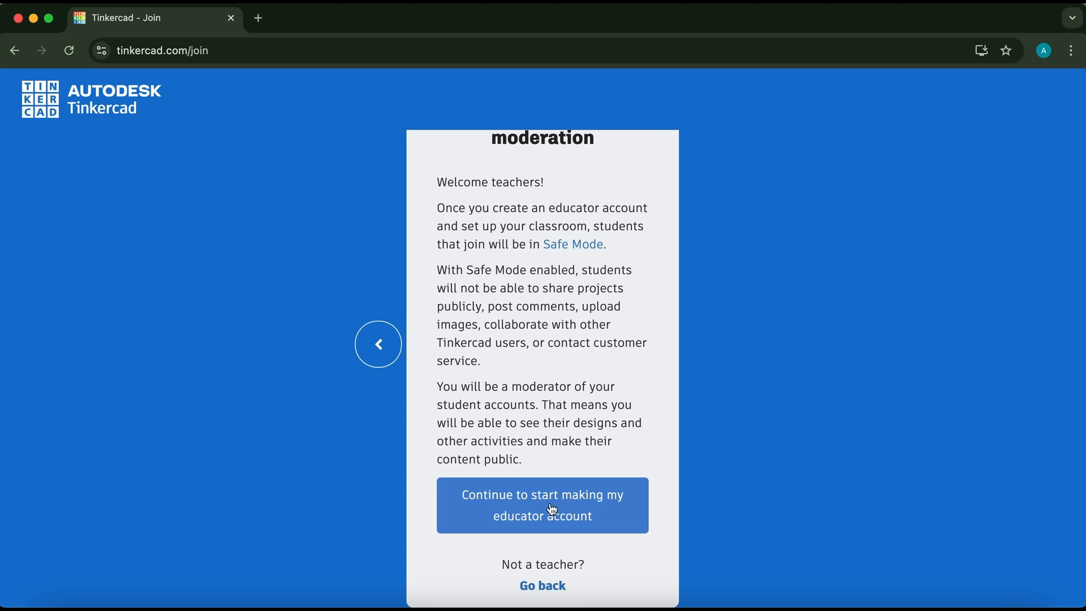
pyautogui.click(552, 509)
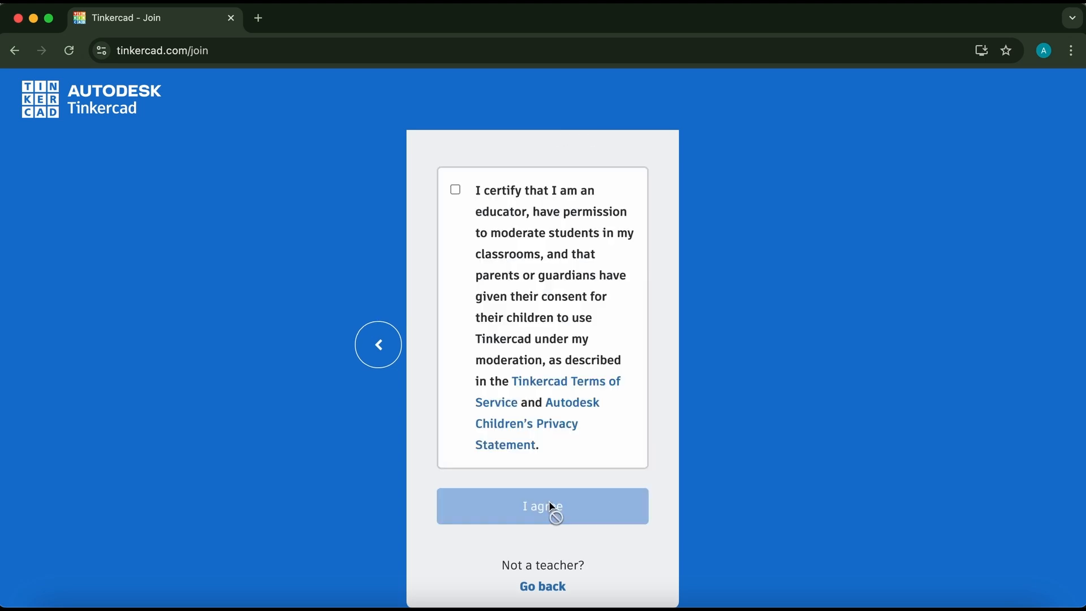
pyautogui.click(455, 190)
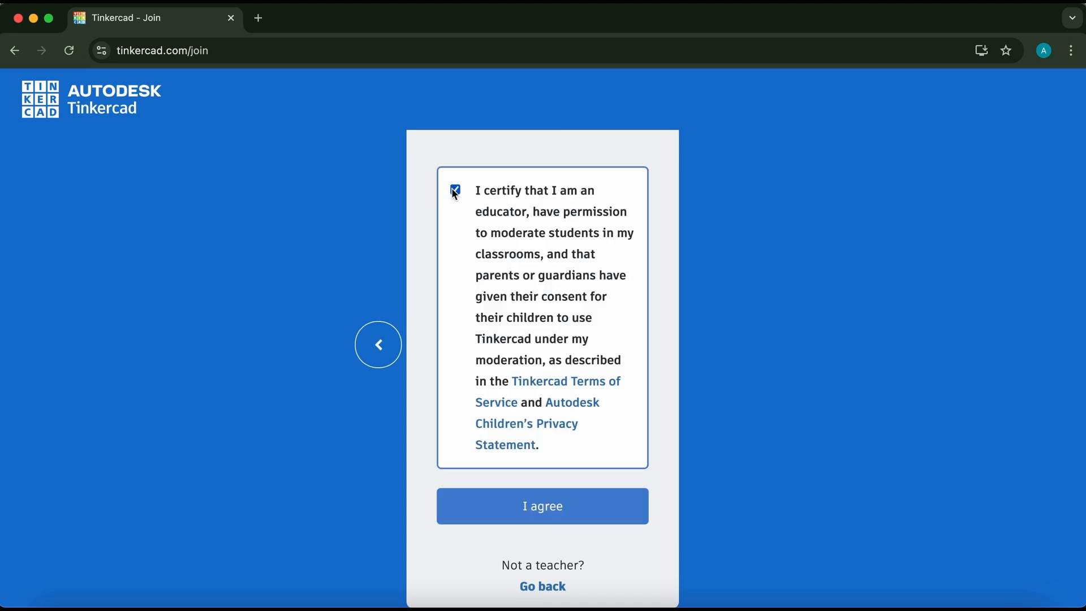
pyautogui.click(593, 515)
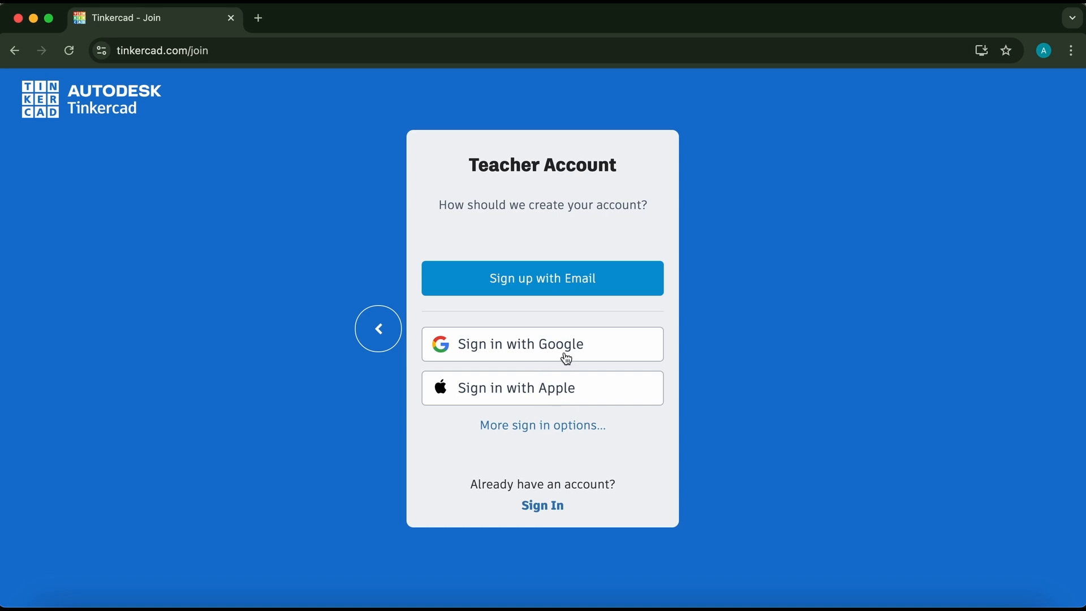
# Sign up with Google, choosing the existing Google account and continuing to Autodesk.
pyautogui.click(531, 352)
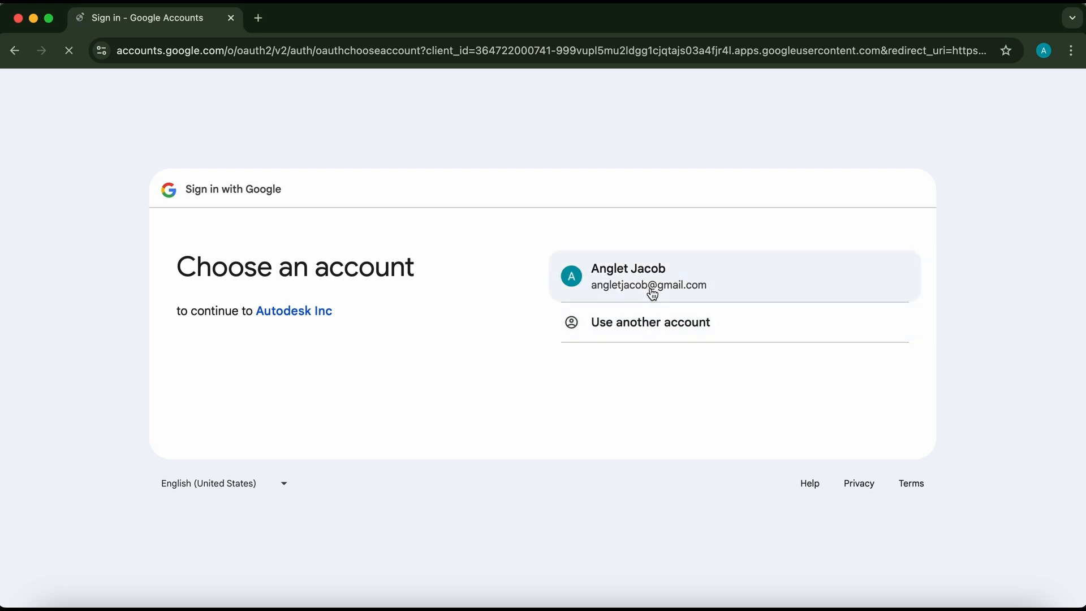
pyautogui.click(650, 288)
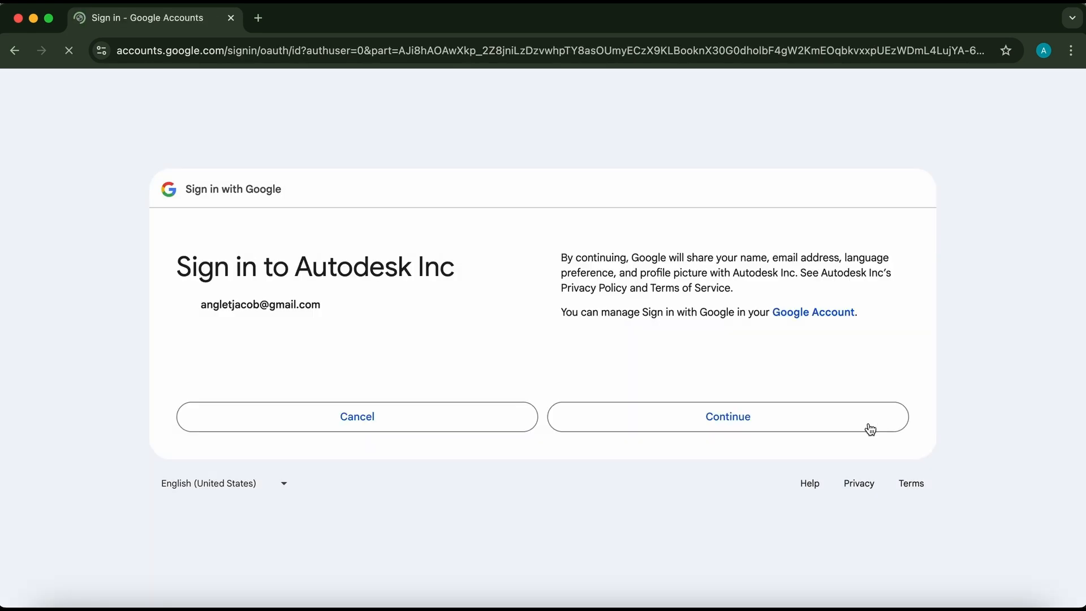
pyautogui.click(734, 421)
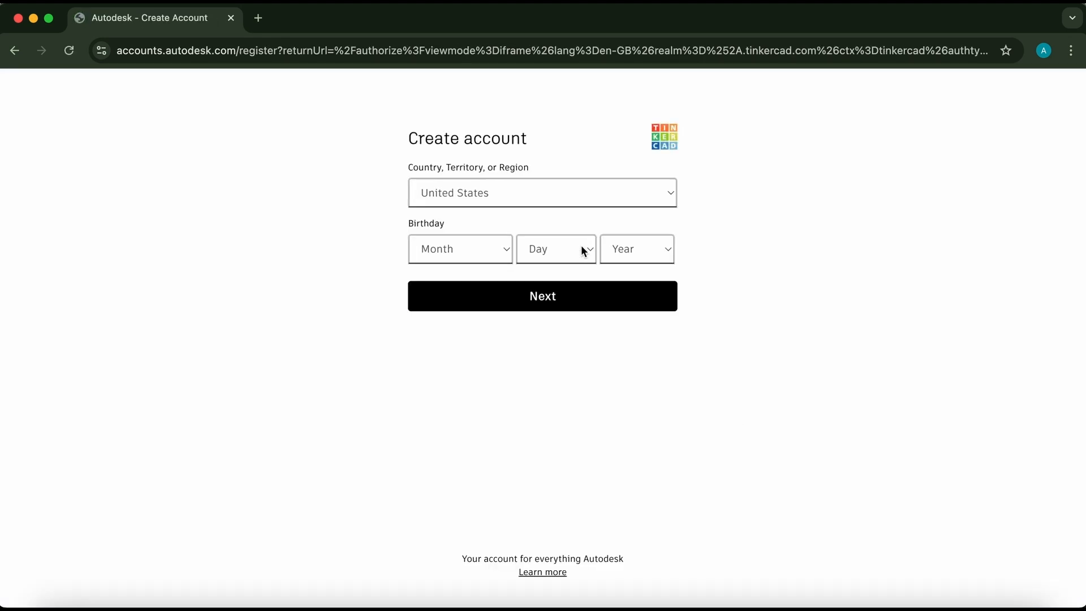
# Set the account's country, territory, or region to India.
pyautogui.click(563, 194)
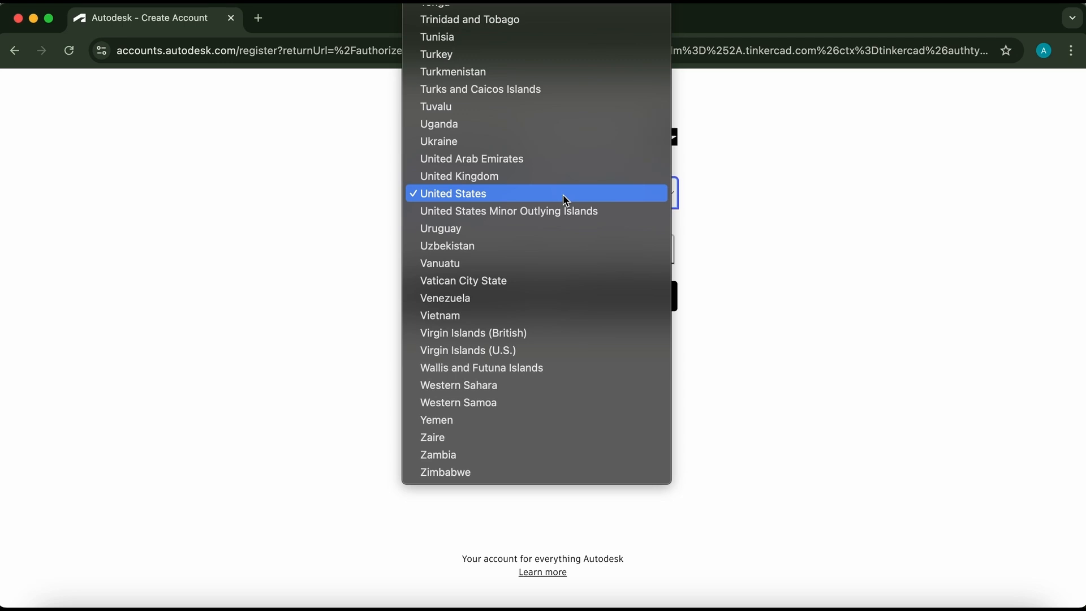
pyautogui.scroll(10, 566, 151)
pyautogui.scroll(20, 568, 158)
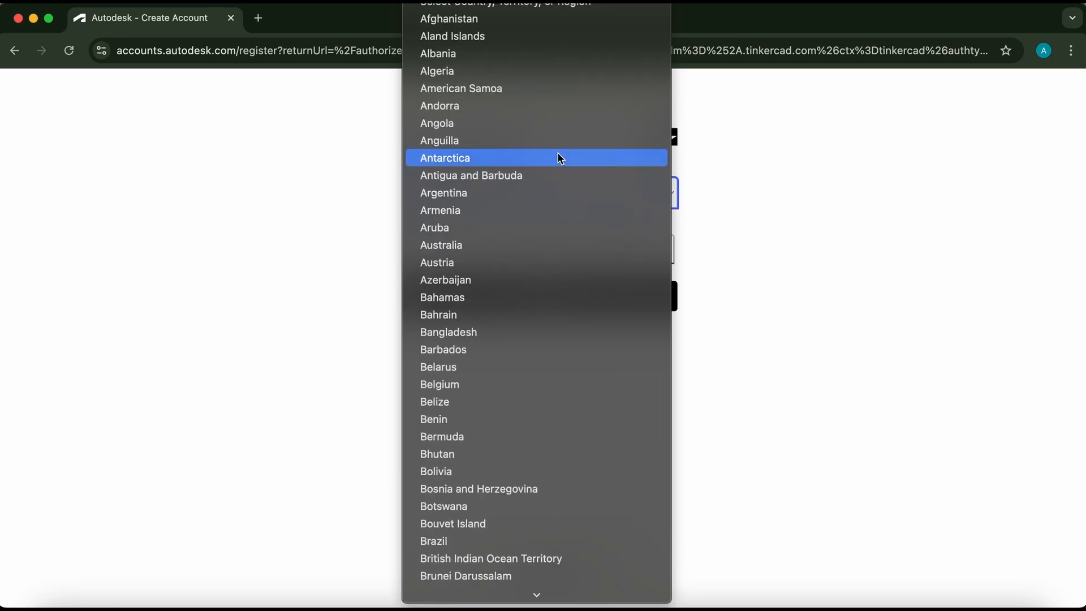
pyautogui.scroll(-15, 536, 330)
pyautogui.scroll(-15, 538, 330)
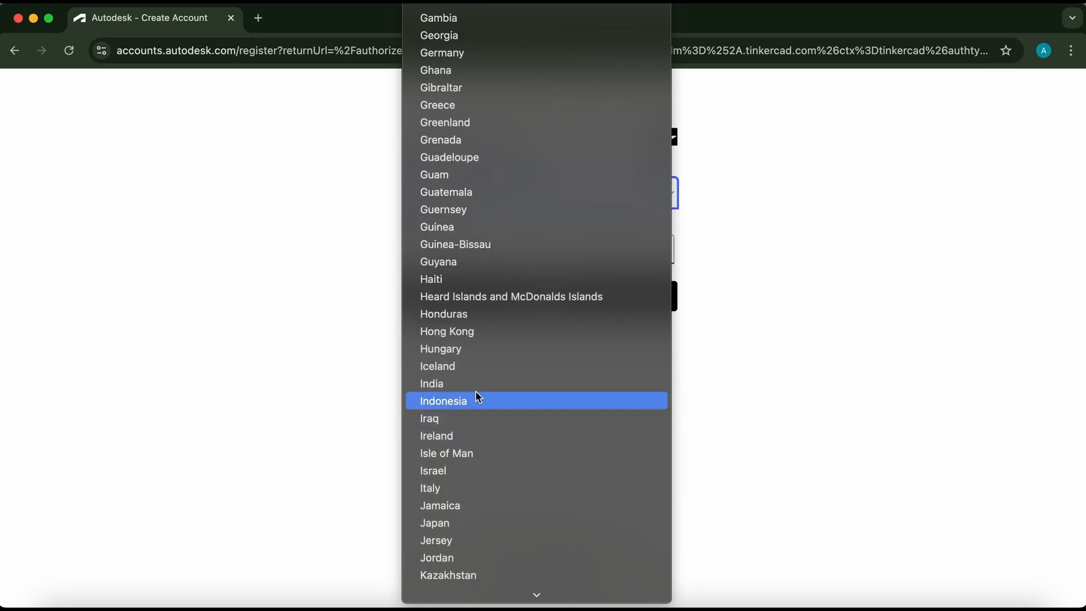
pyautogui.click(461, 384)
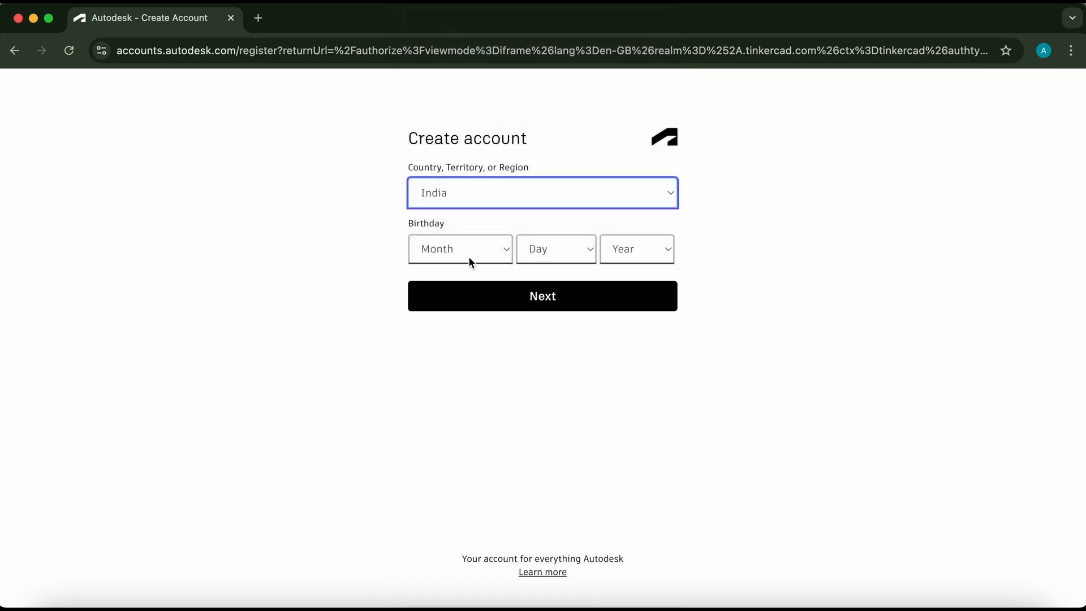
# Fill in the birthday month, day and year, submit the form and accept Autodesk's terms.
pyautogui.click(469, 257)
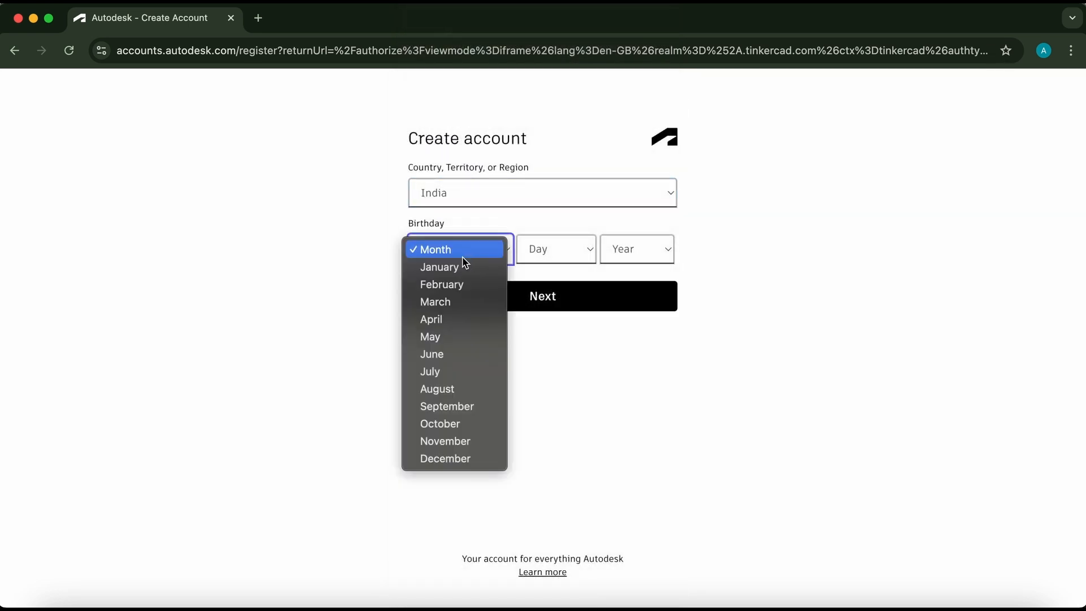
pyautogui.click(450, 336)
pyautogui.click(547, 247)
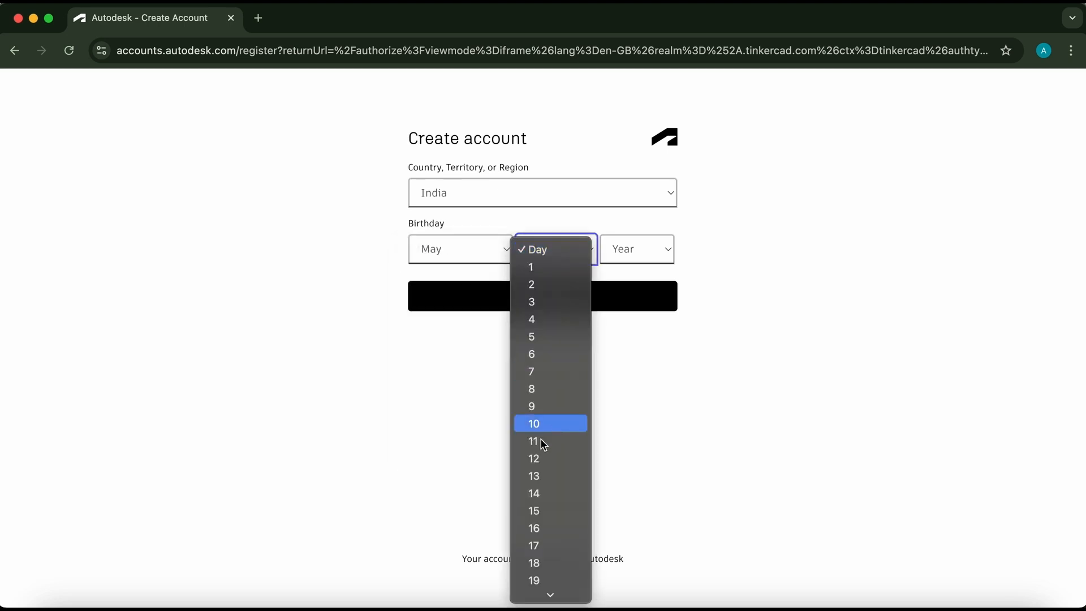
pyautogui.scroll(-3, 548, 498)
pyautogui.click(547, 526)
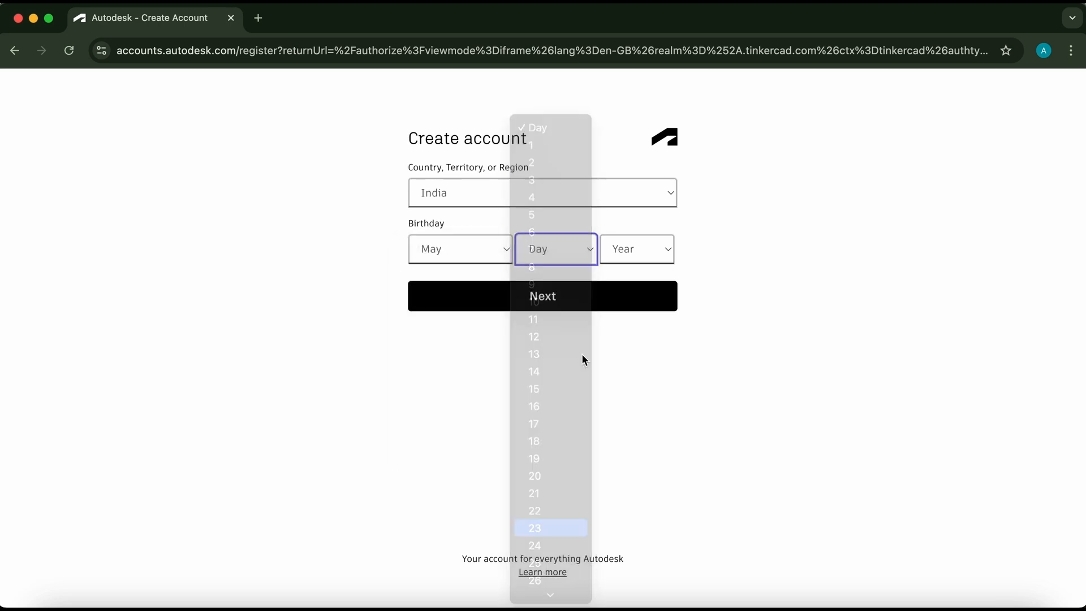
pyautogui.click(630, 249)
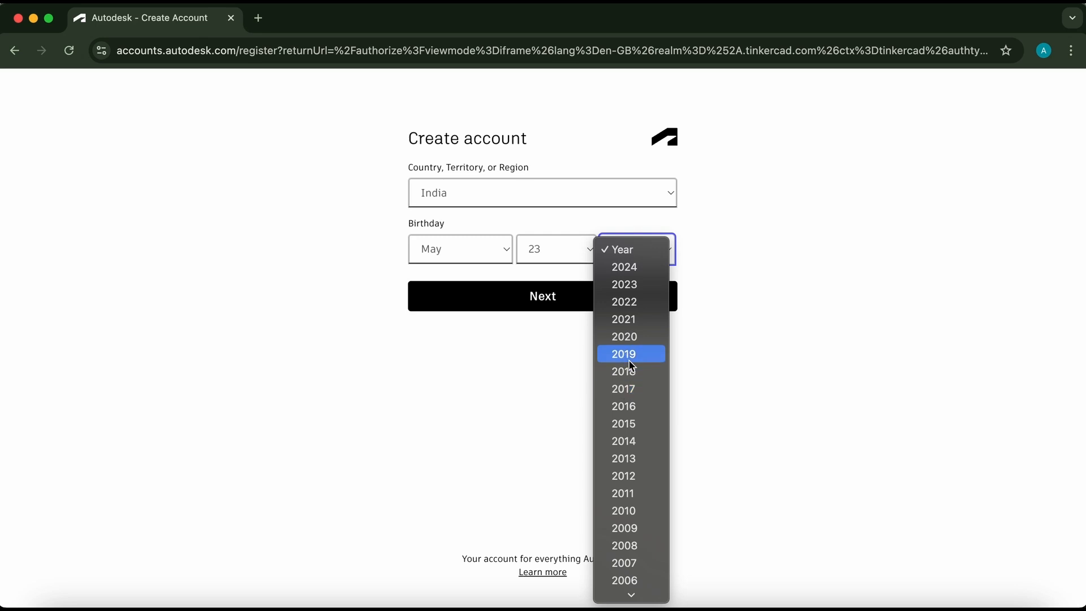
pyautogui.scroll(-5, 632, 365)
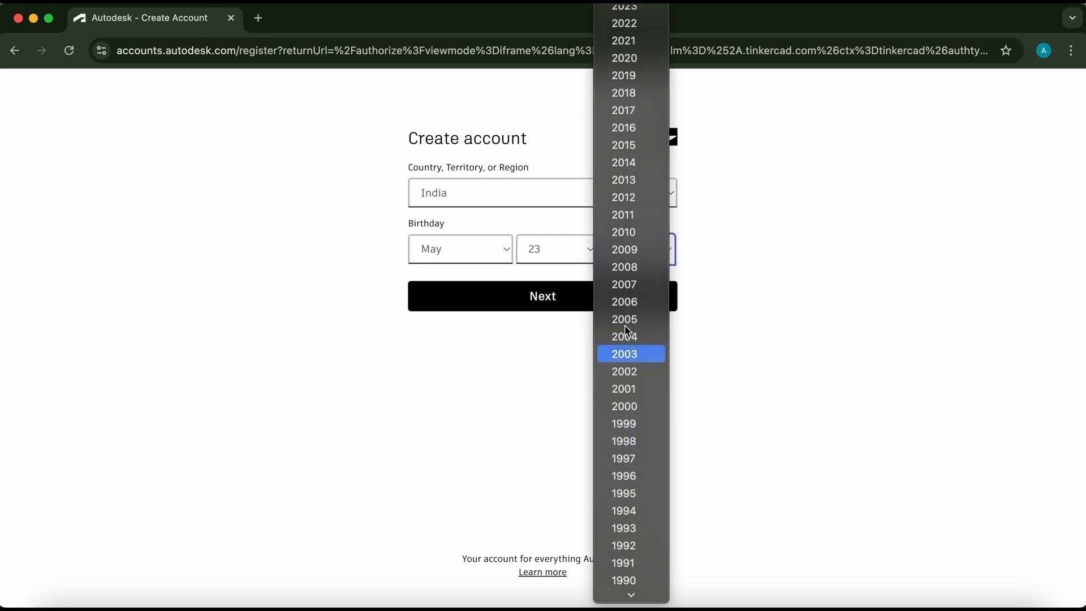
pyautogui.click(633, 277)
pyautogui.click(542, 303)
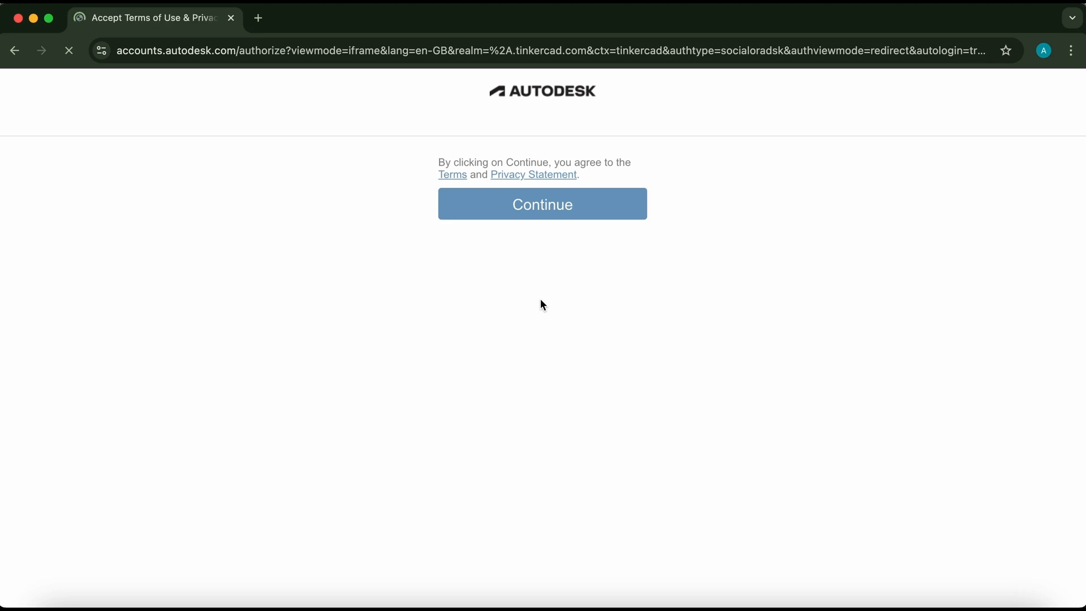
pyautogui.click(553, 212)
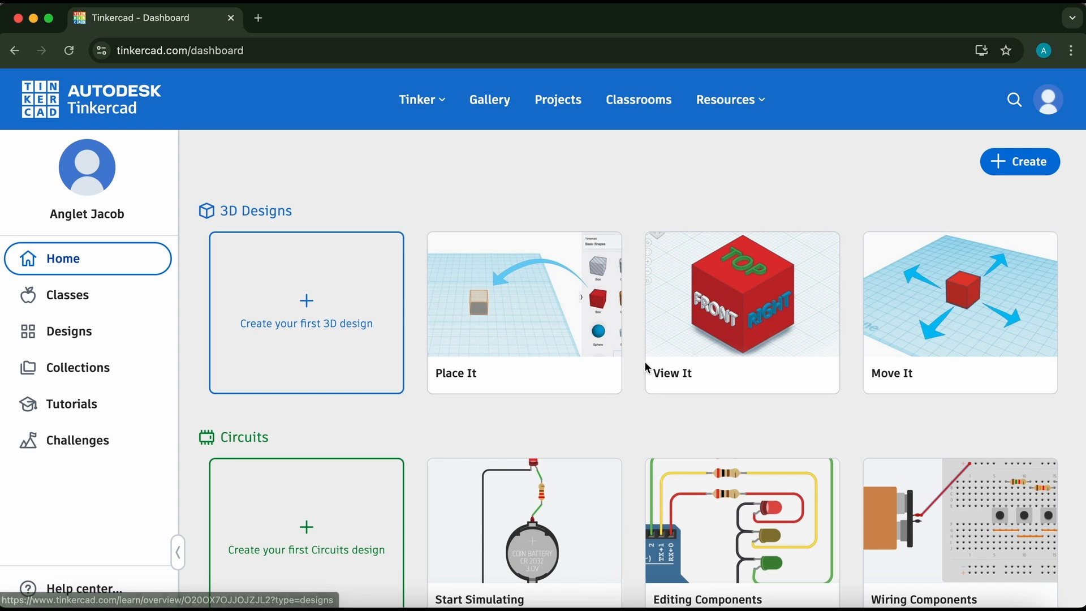
# Scroll through the dashboard's 3D Designs, Circuits and Codeblocks sections.
pyautogui.scroll(-2, 646, 365)
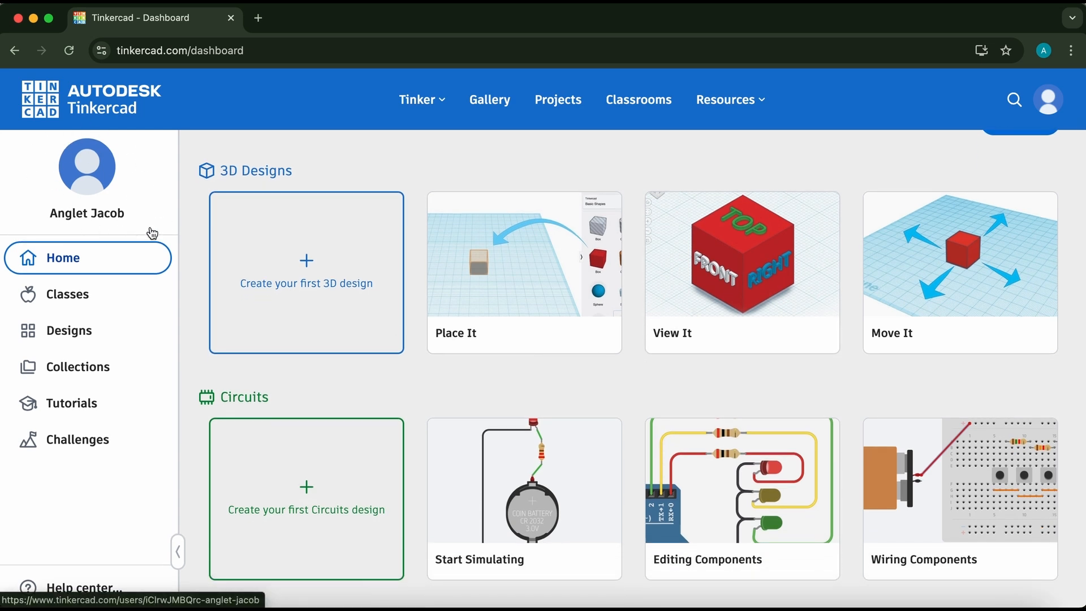
pyautogui.scroll(-3, 432, 332)
pyautogui.scroll(3, 431, 331)
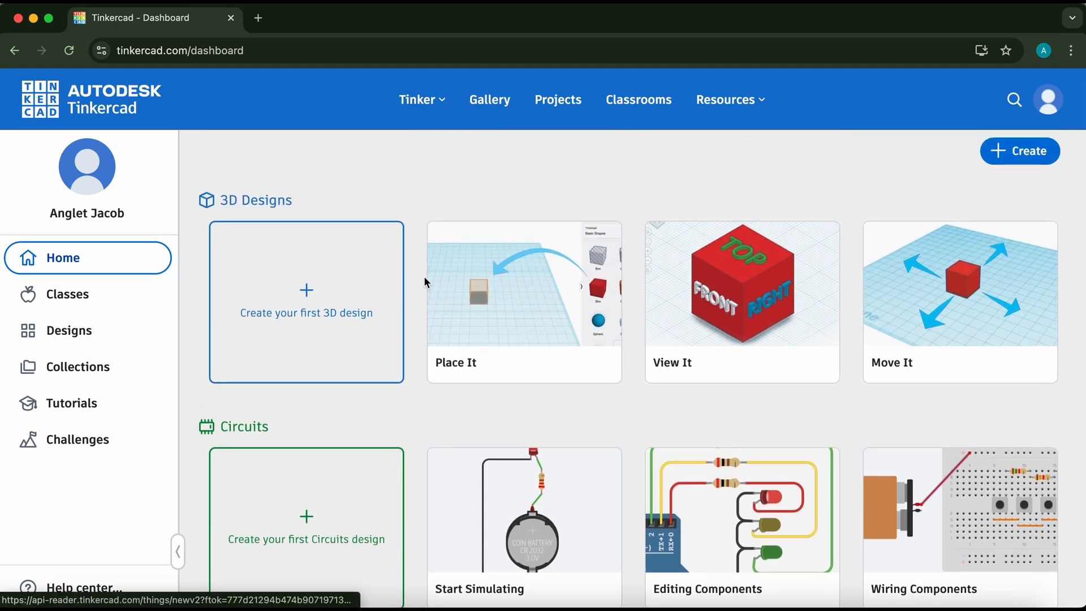
pyautogui.scroll(-2, 758, 340)
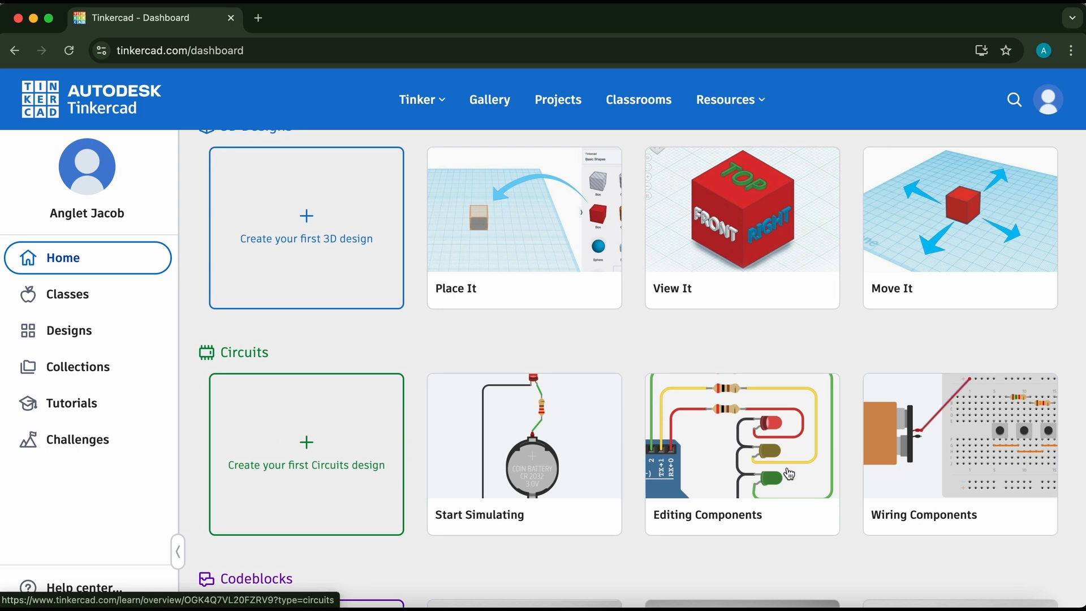
pyautogui.scroll(-5, 919, 527)
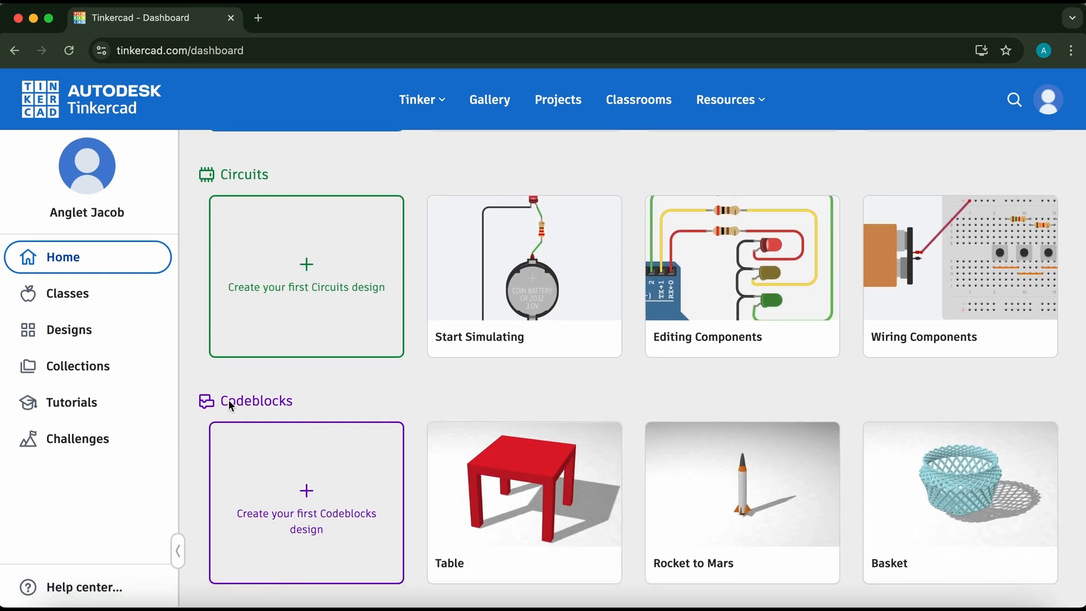
pyautogui.scroll(-1, 517, 465)
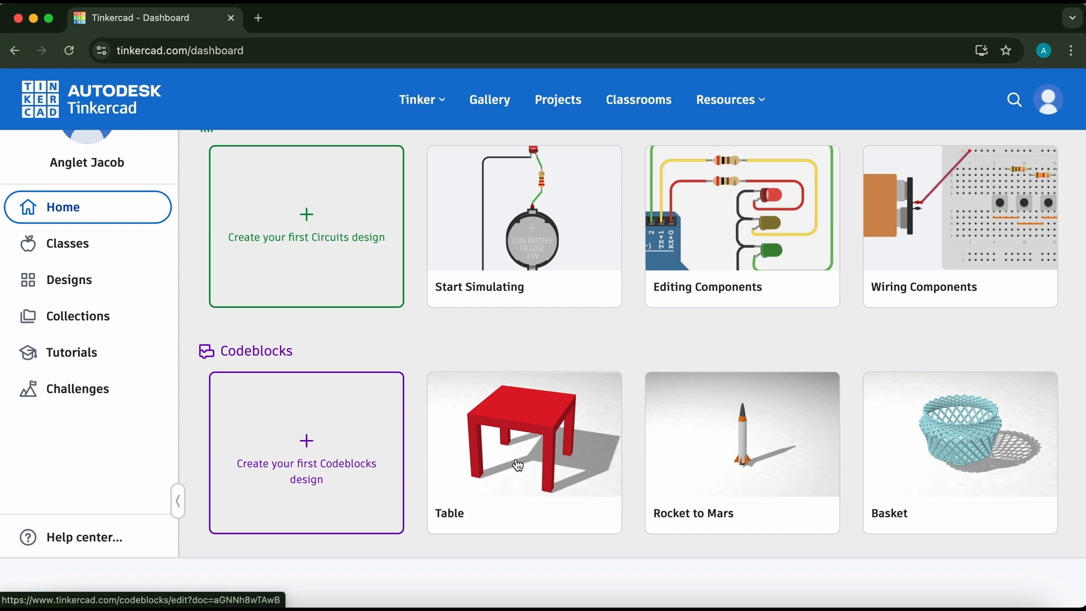
pyautogui.scroll(3, 406, 334)
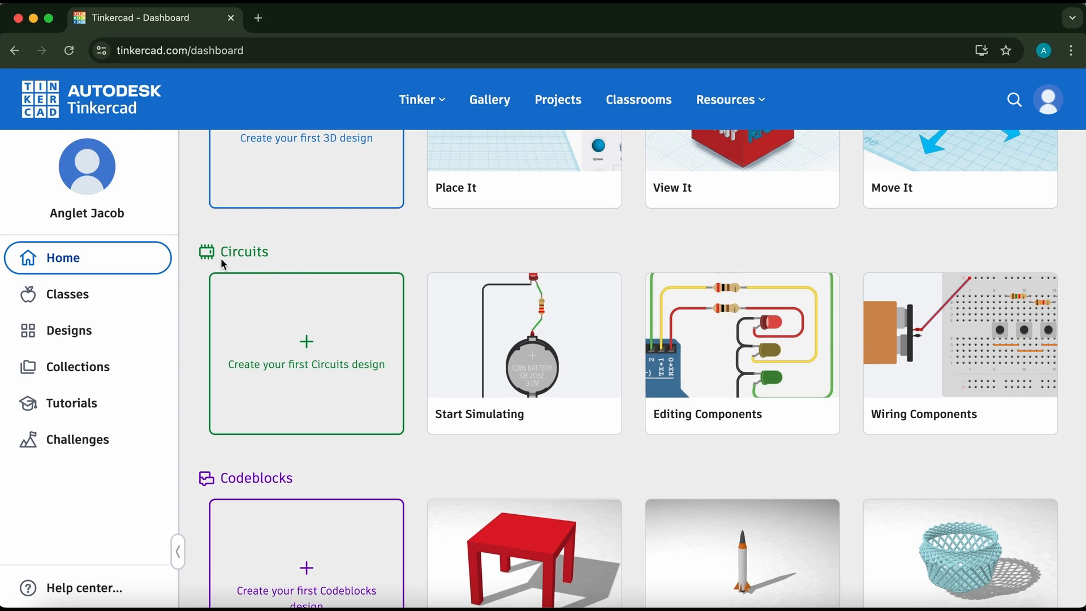
# Create a new Circuits design from the dashboard.
pyautogui.scroll(4, 249, 263)
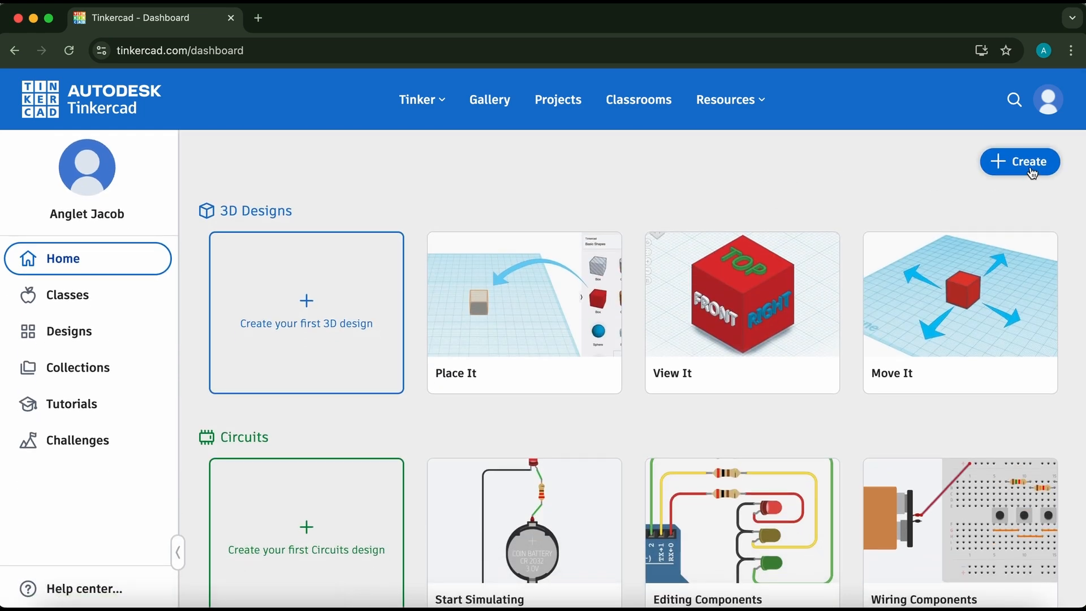
pyautogui.click(1030, 164)
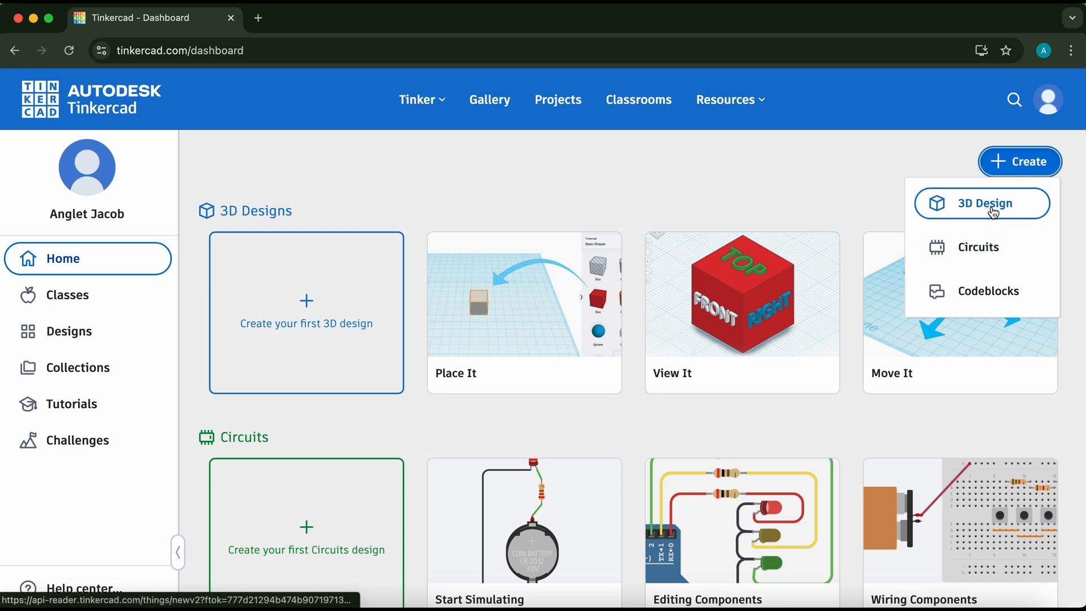
pyautogui.click(992, 252)
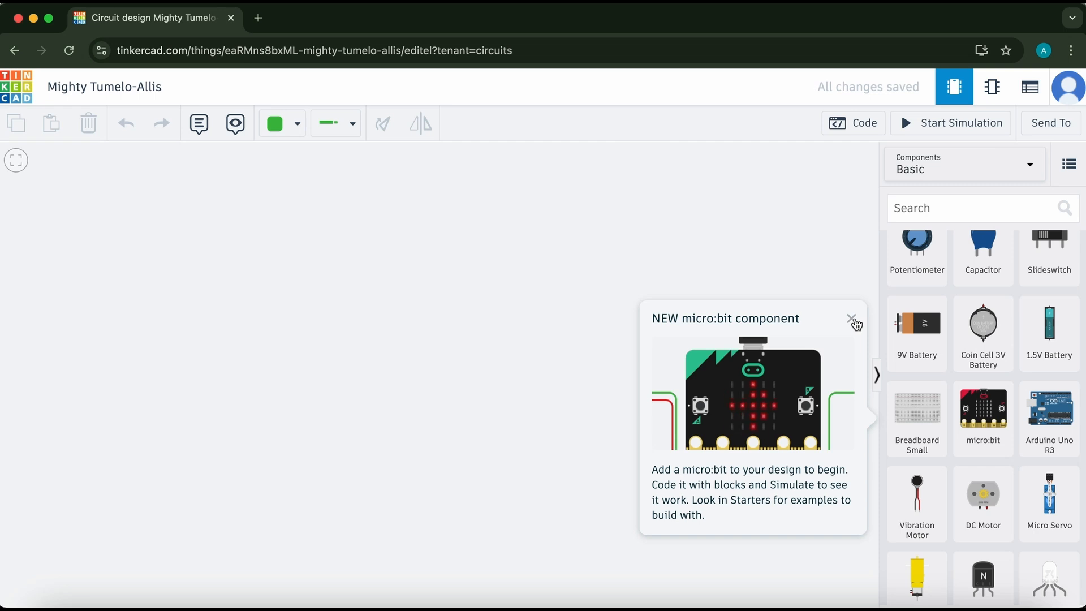
# Dismiss the new micro:bit component notice in the circuit editor.
pyautogui.click(852, 320)
pyautogui.scroll(3, 1024, 352)
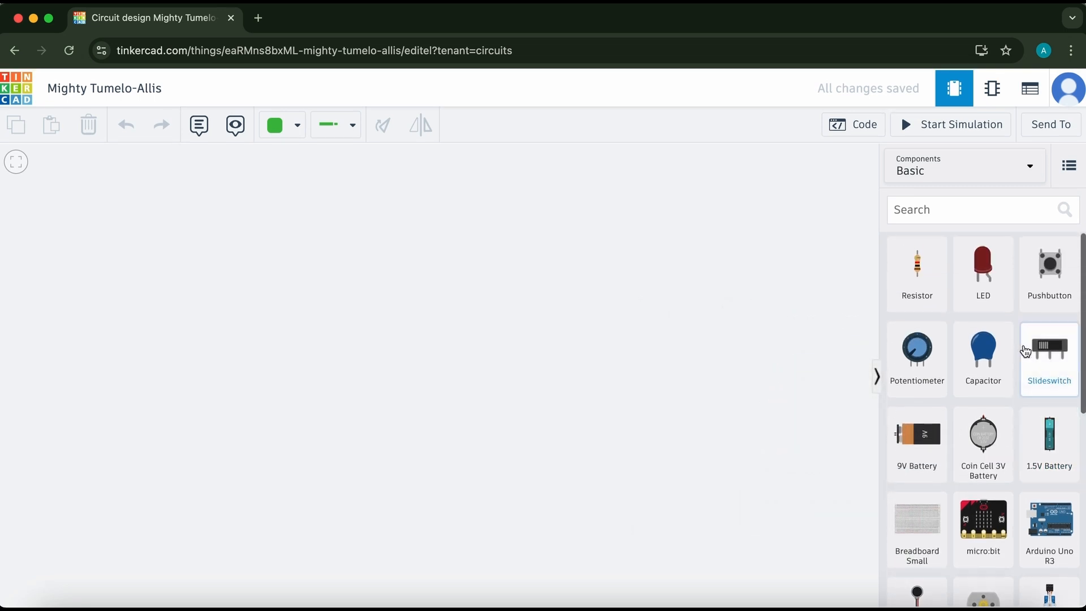
pyautogui.scroll(-1, 1024, 351)
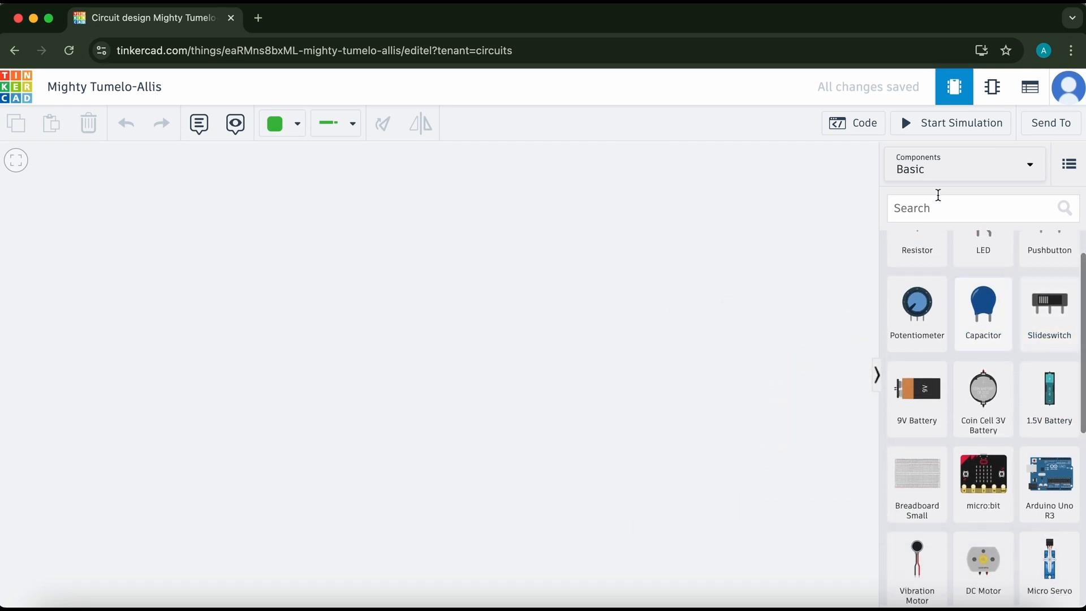
# Browse all components in the parts library, then switch the library to Basic starters.
pyautogui.click(961, 171)
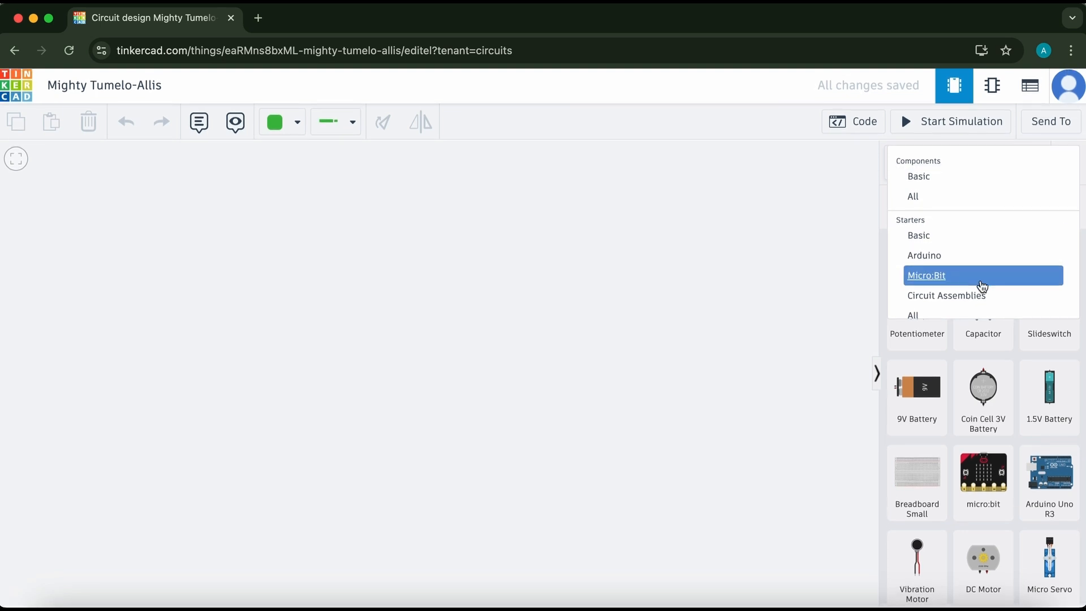
pyautogui.click(928, 201)
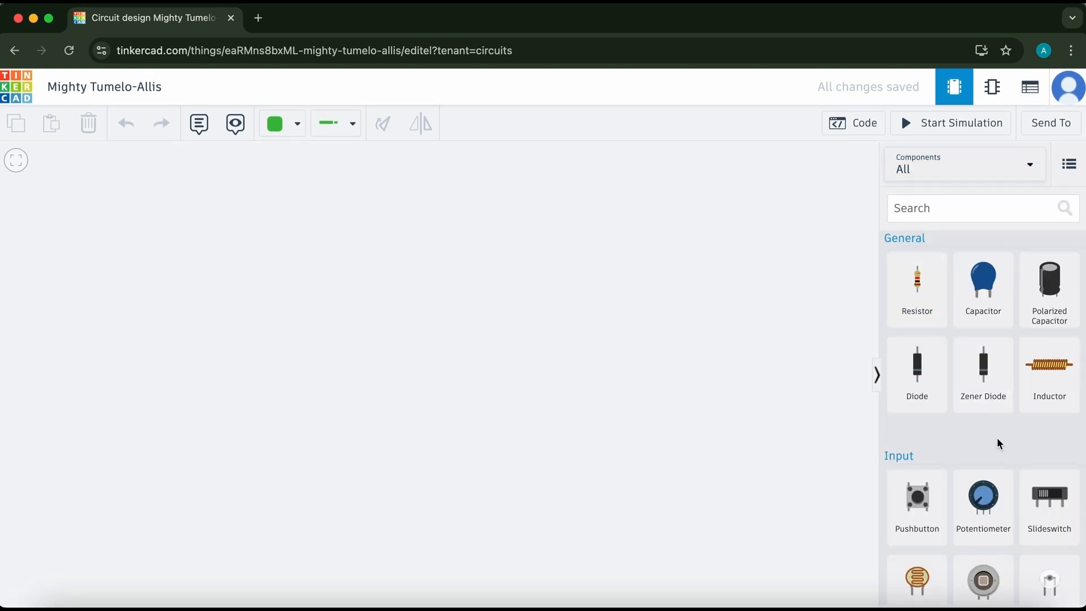
pyautogui.scroll(-3, 997, 443)
pyautogui.scroll(-12, 998, 445)
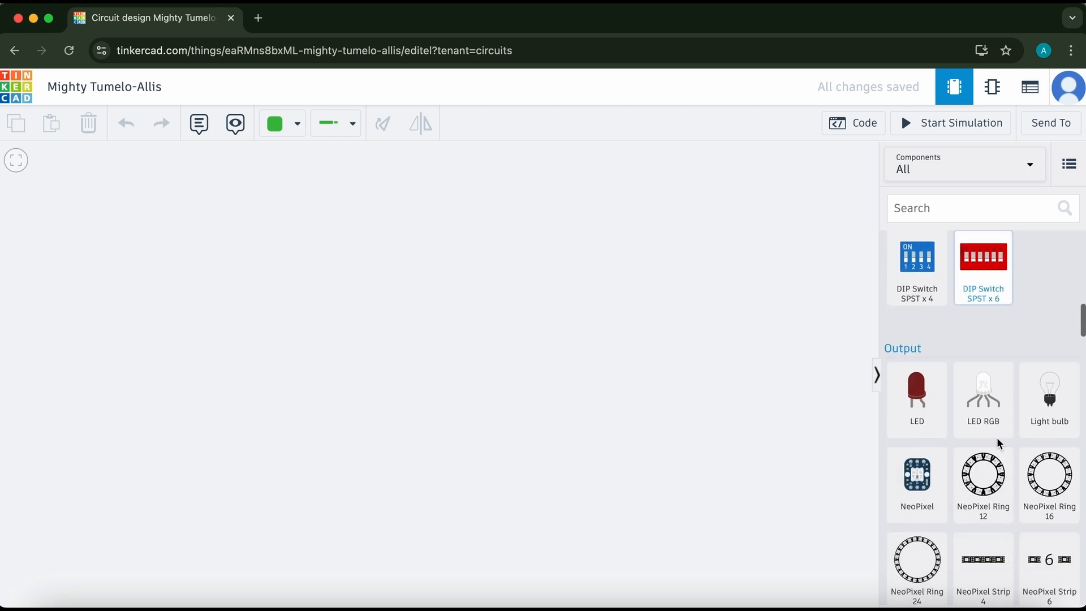
pyautogui.scroll(-15, 999, 444)
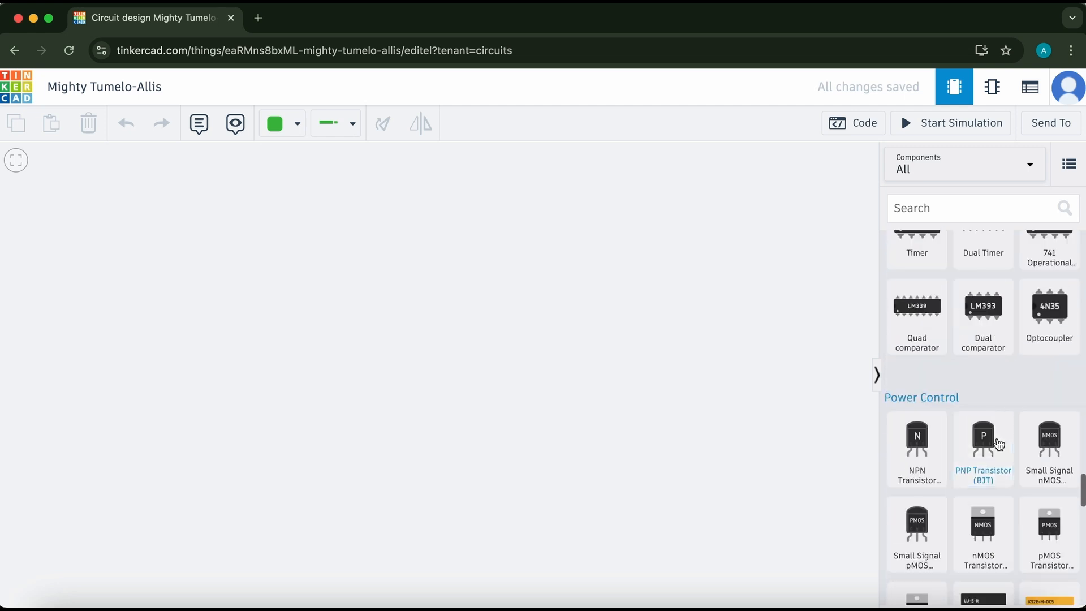
pyautogui.scroll(-8, 999, 444)
pyautogui.scroll(8, 998, 444)
pyautogui.scroll(10, 998, 444)
pyautogui.click(970, 173)
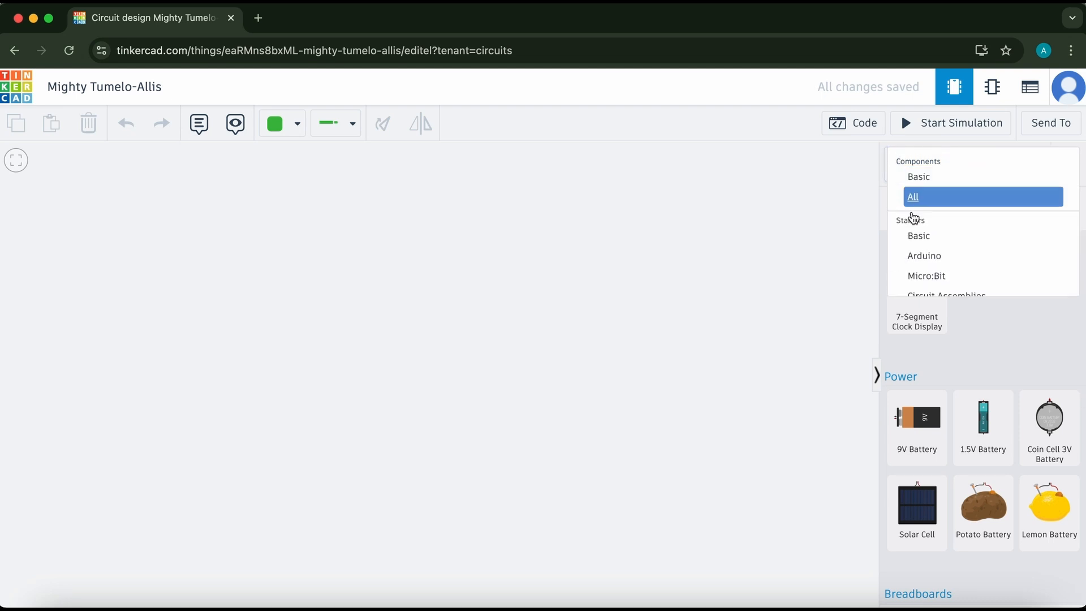
pyautogui.click(932, 238)
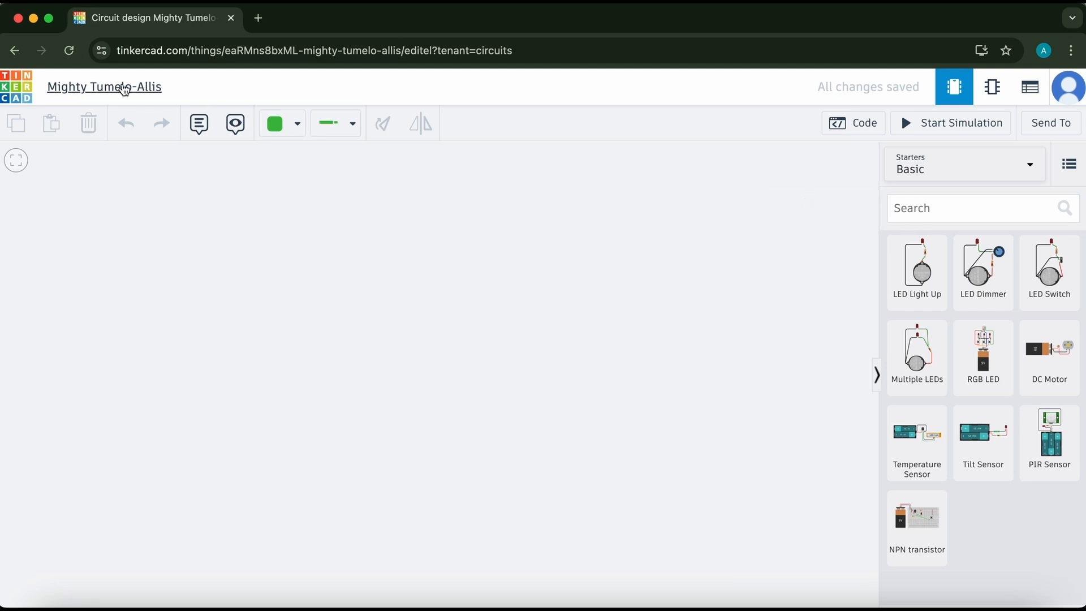
# Rename the circuit design as Blink an LED.
pyautogui.click(124, 88)
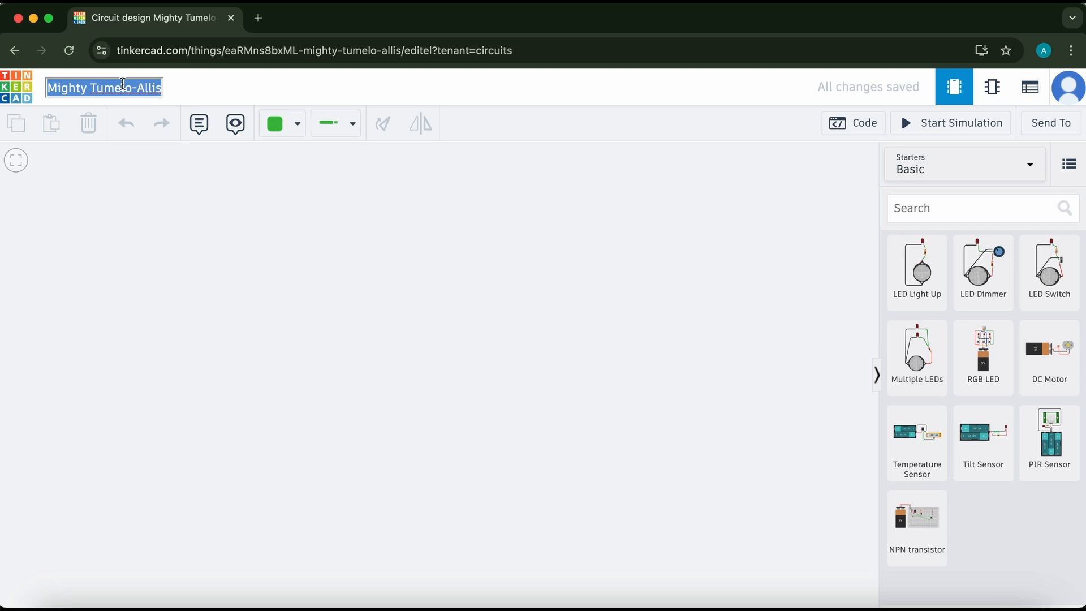
pyautogui.write('Blink an LED')
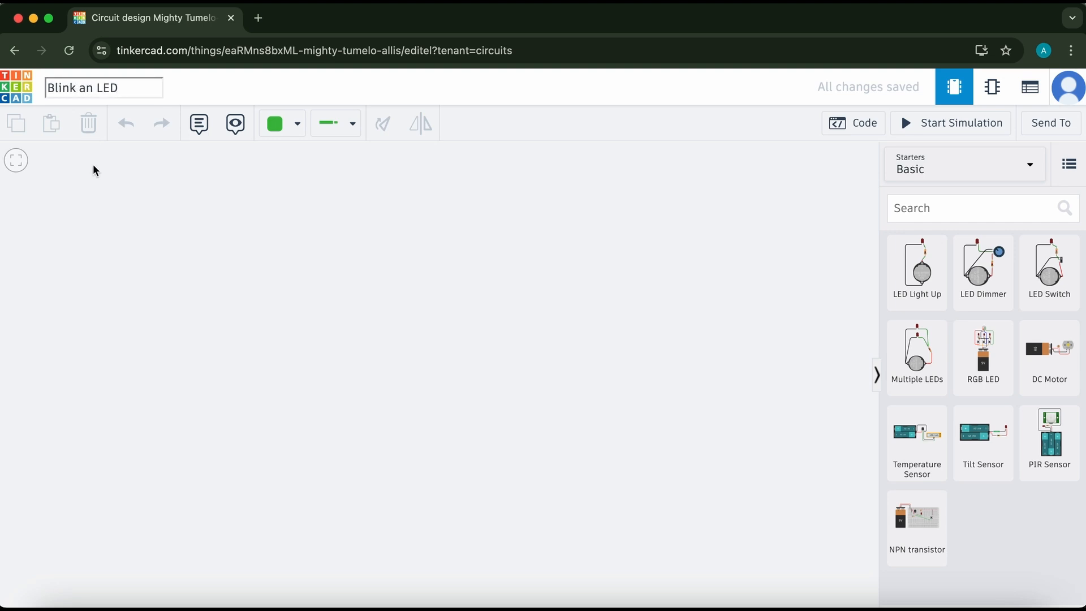
pyautogui.press('Return')
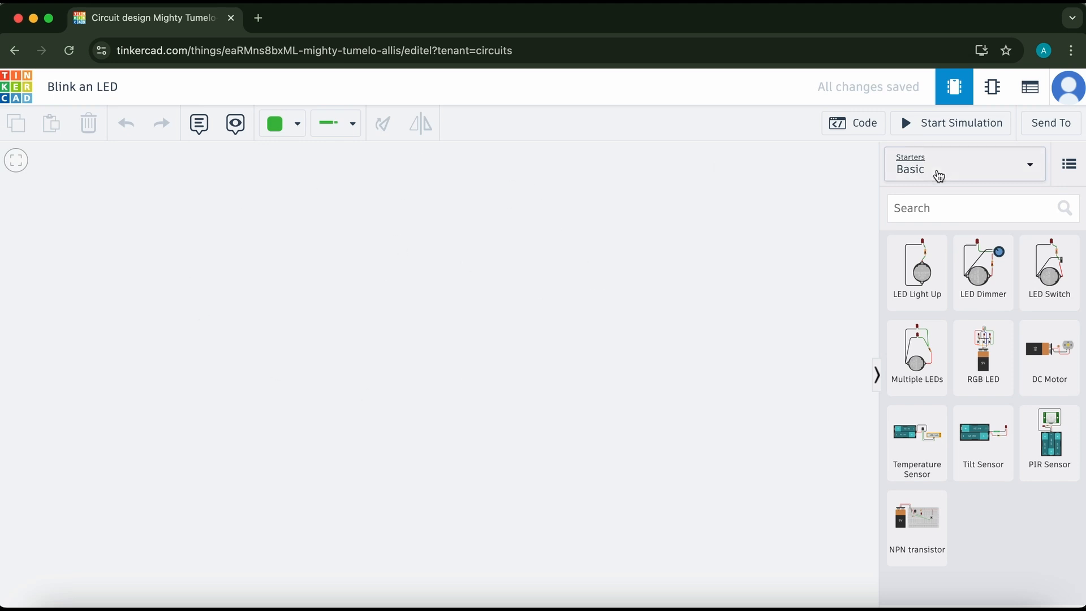
# Open the code panel and close it again.
pyautogui.click(931, 211)
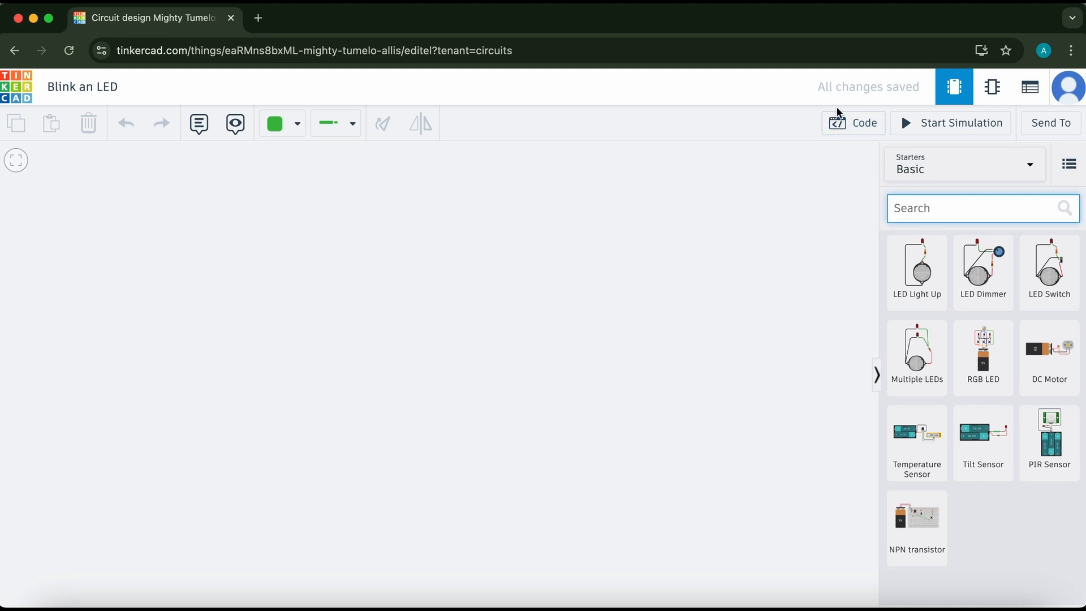
pyautogui.click(849, 131)
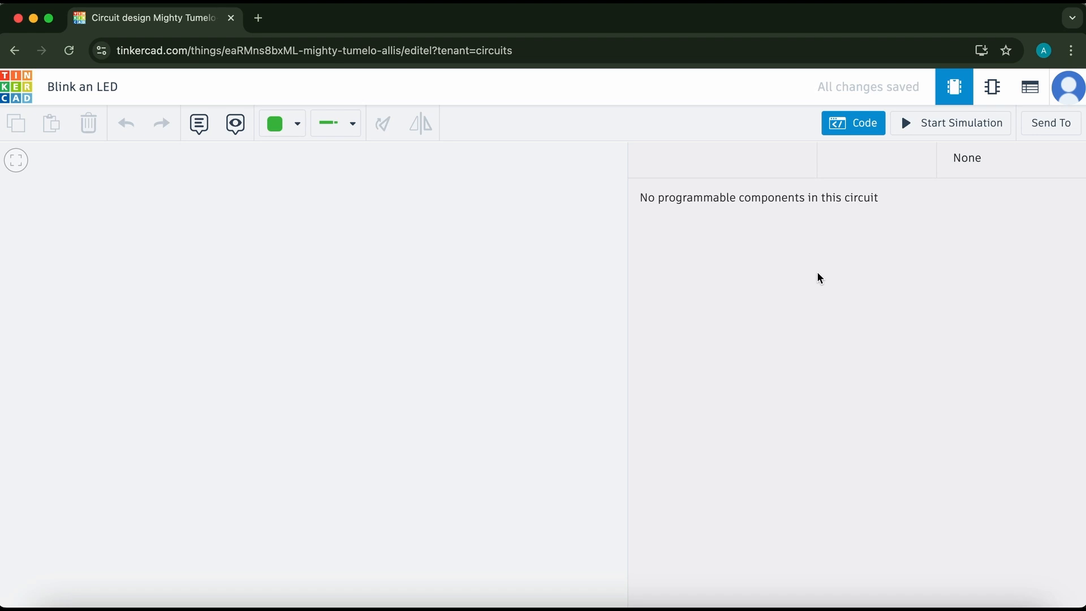
pyautogui.click(471, 248)
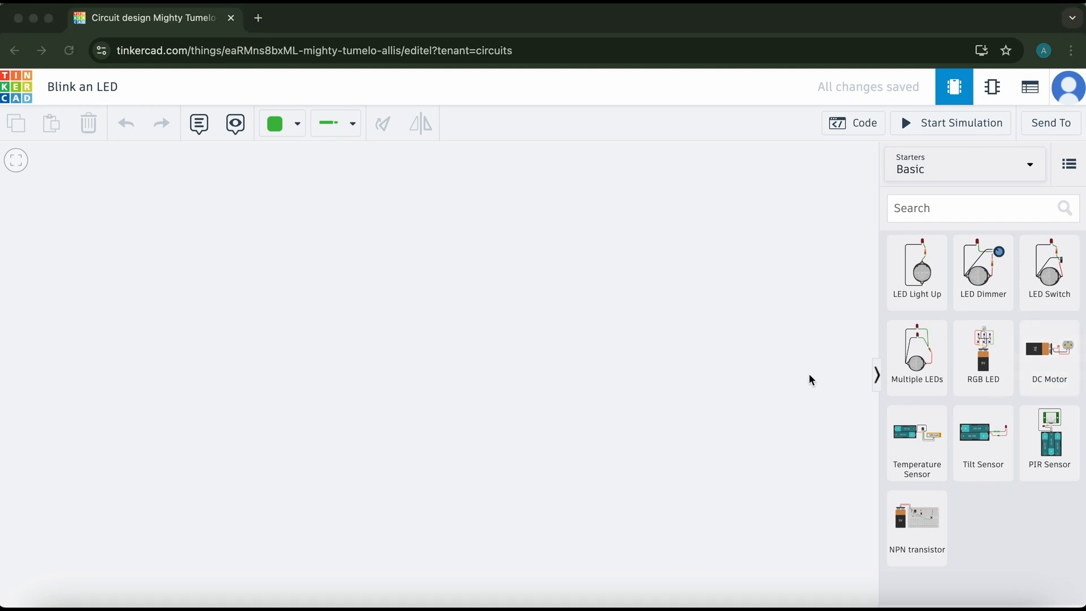
# Search the parts library for a 9V battery and place it on the canvas.
pyautogui.click(917, 212)
pyautogui.click(912, 208)
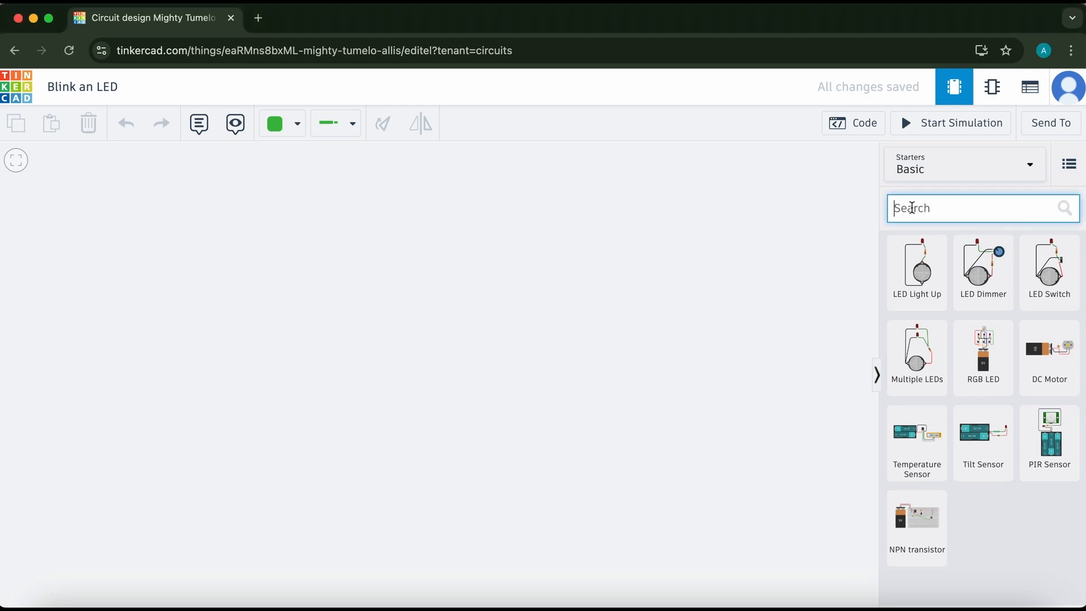
pyautogui.write('9V battery')
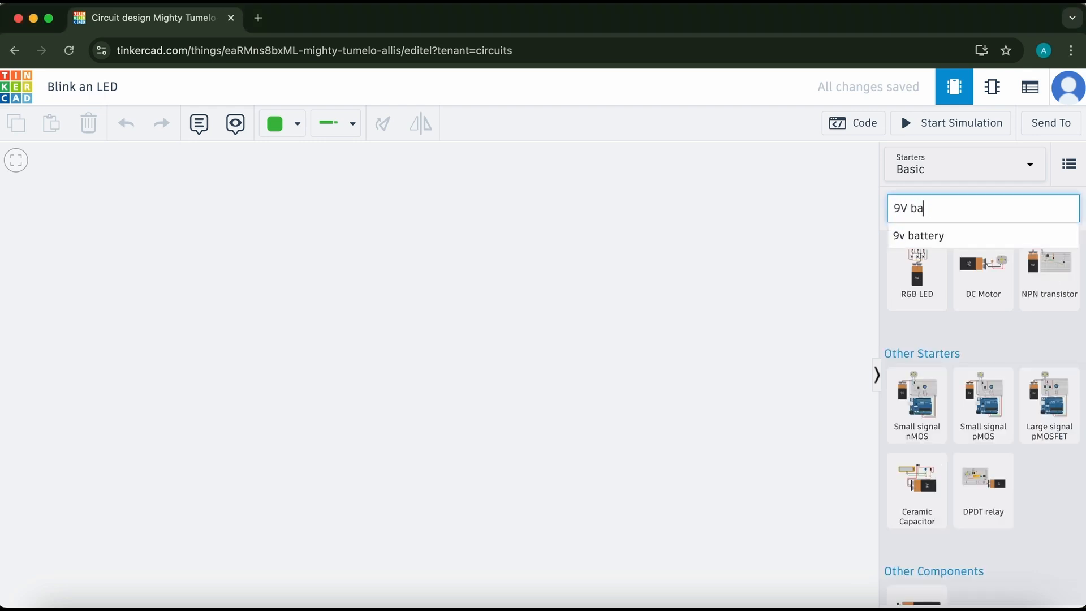
pyautogui.click(947, 303)
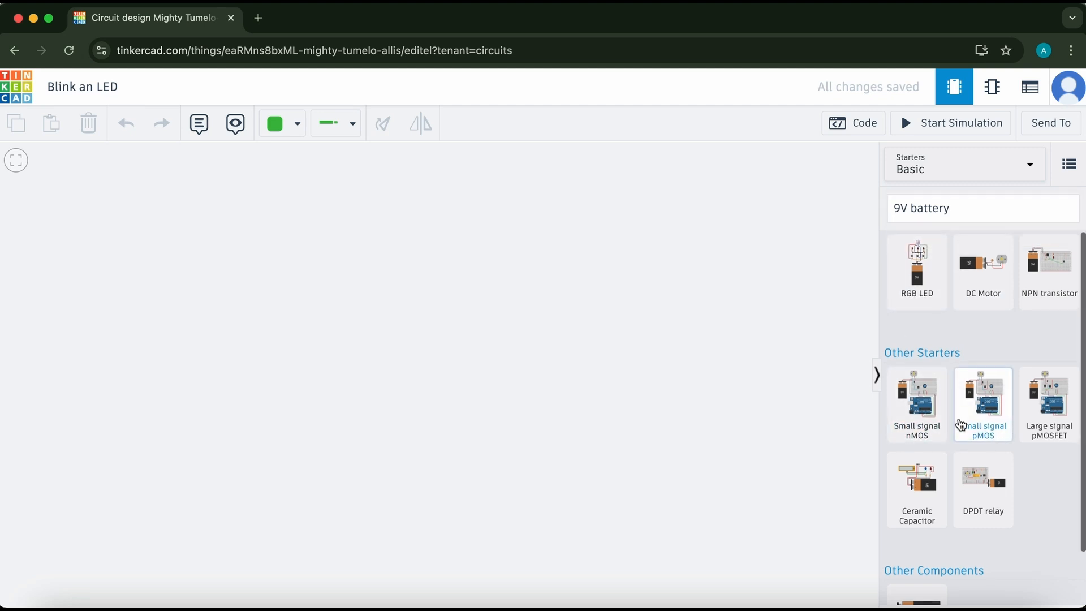
pyautogui.scroll(-2, 962, 424)
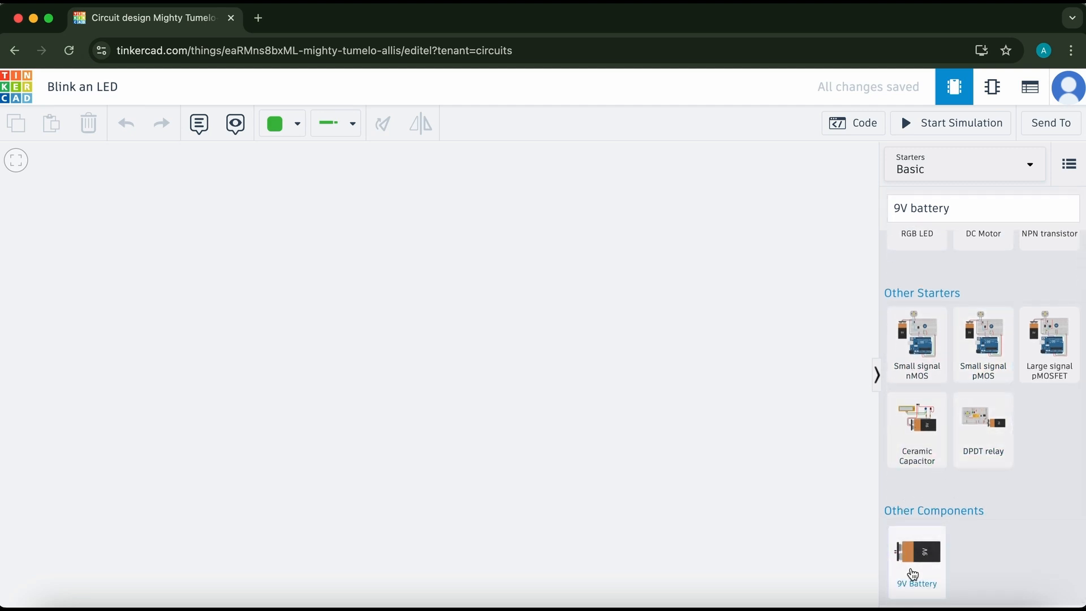
pyautogui.scroll(2, 978, 349)
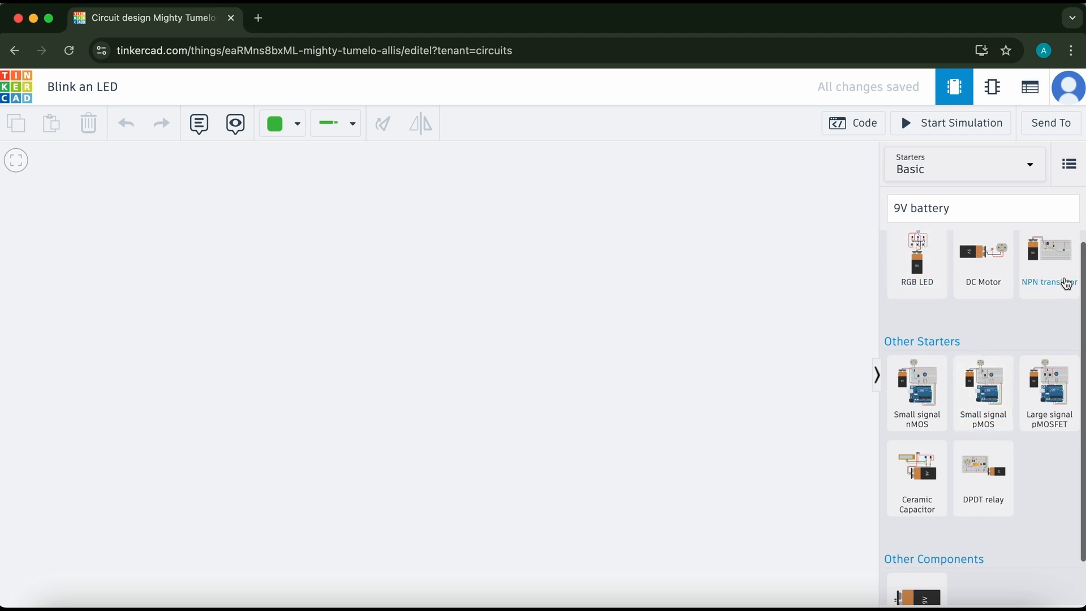
pyautogui.scroll(-2, 1024, 447)
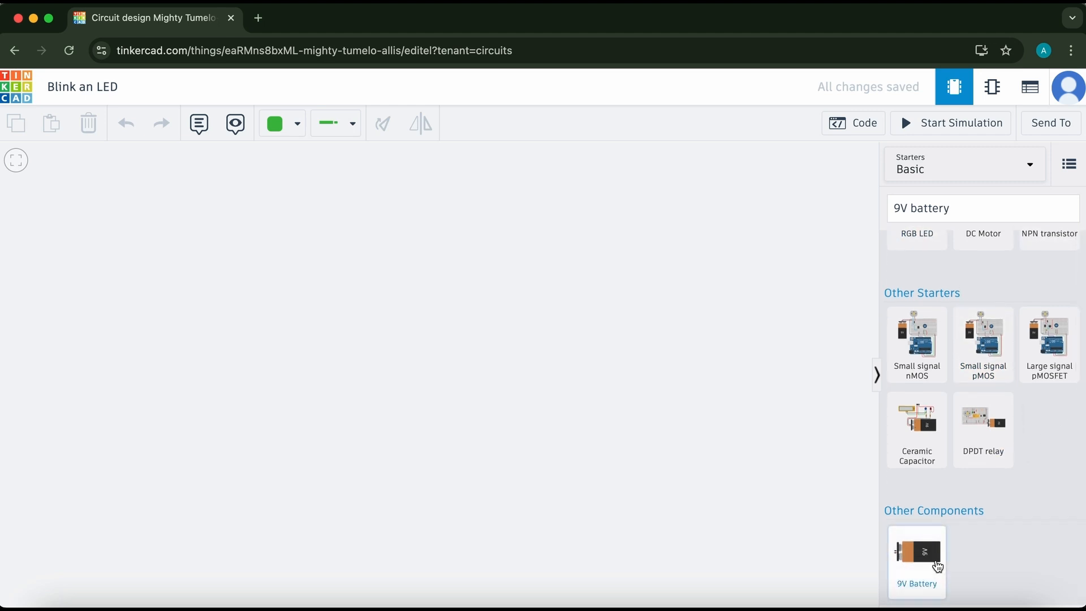
pyautogui.moveTo(937, 566); pyautogui.dragTo(228, 379)
pyautogui.moveTo(362, 382); pyautogui.dragTo(326, 379)
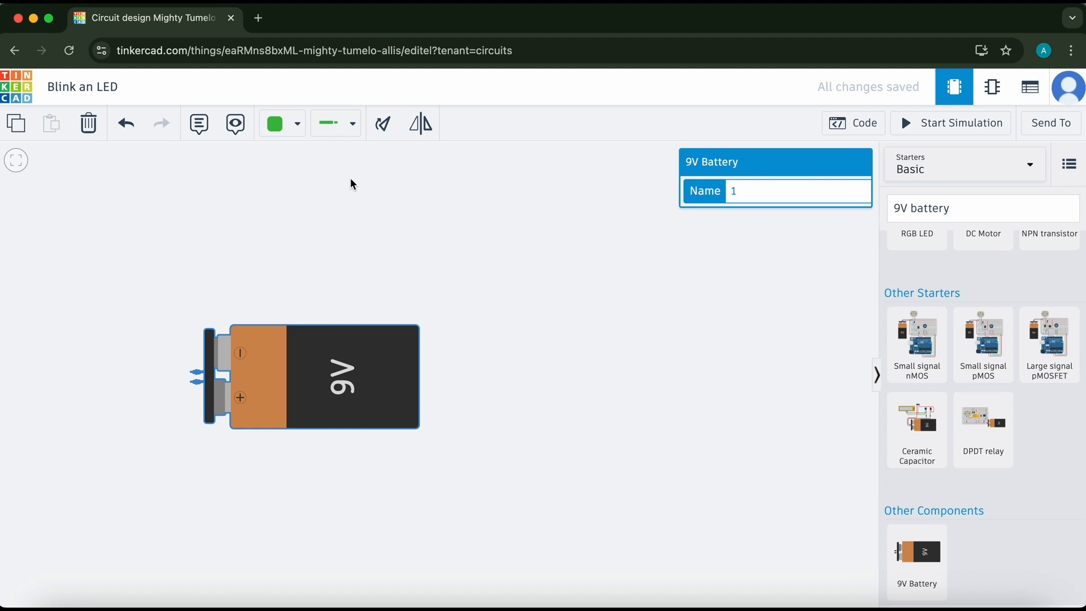
# Rotate the 9V battery a quarter turn so it stands upright and move it upward.
pyautogui.click(385, 128)
pyautogui.click(384, 128)
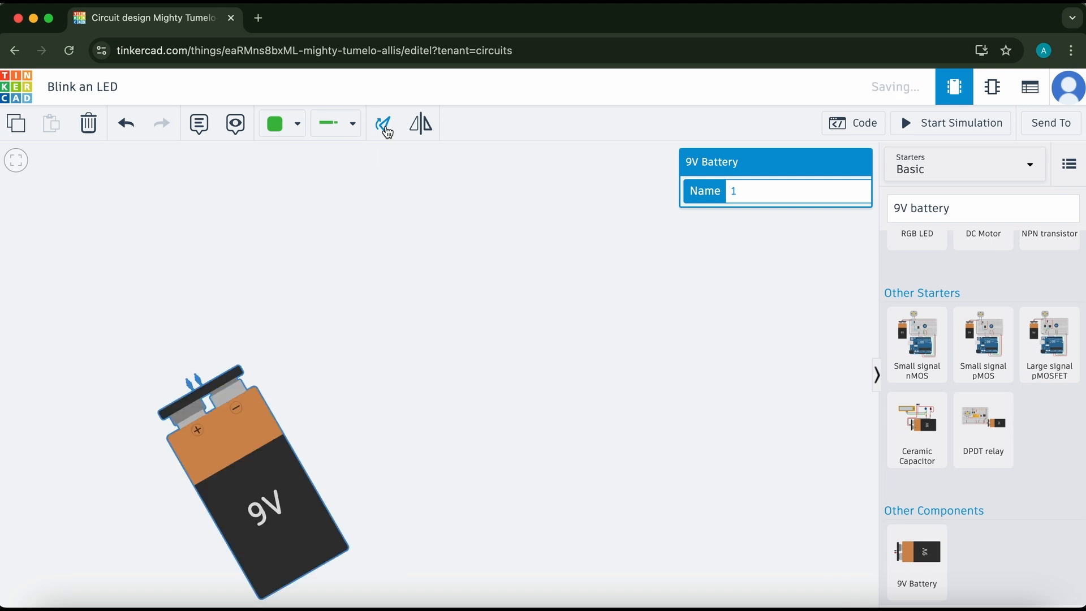
pyautogui.click(385, 128)
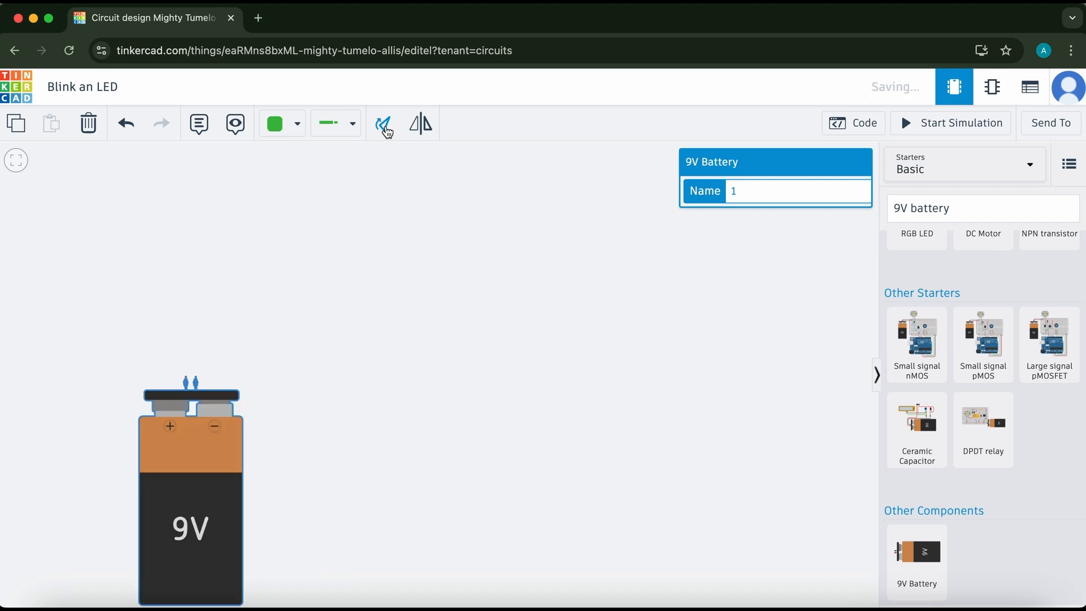
pyautogui.click(382, 304)
pyautogui.moveTo(204, 482); pyautogui.dragTo(276, 409)
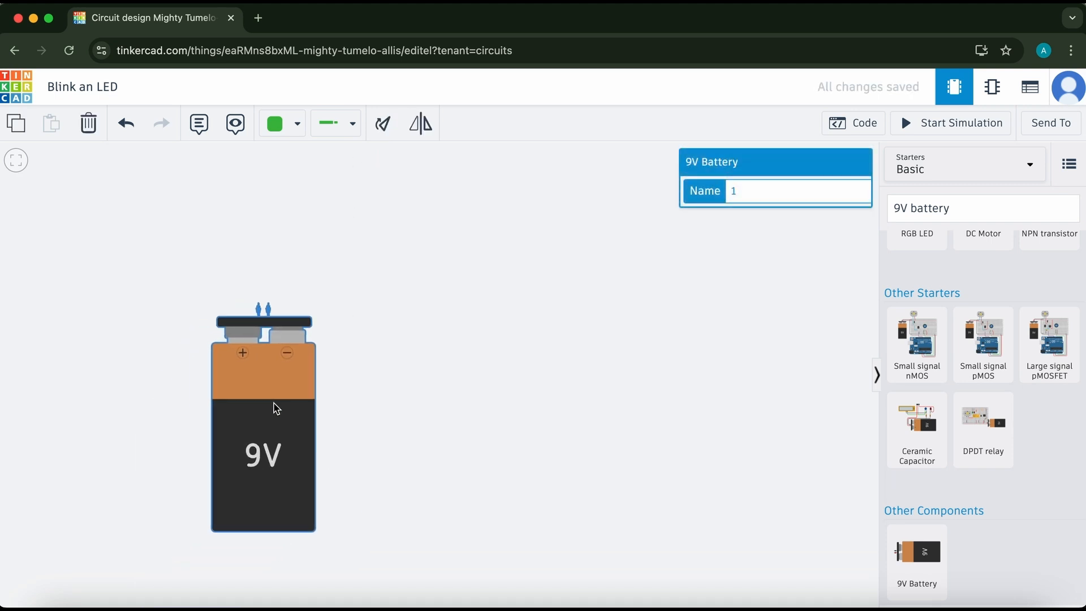
pyautogui.click(386, 371)
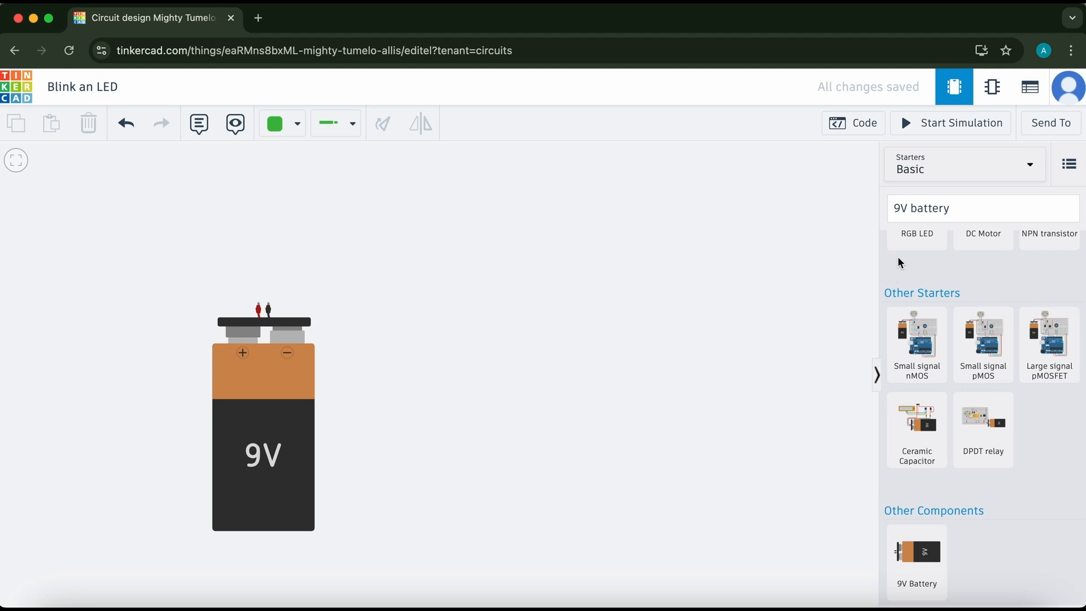
# Search for a coin cell 3V battery, place it on the canvas and delete it.
pyautogui.moveTo(956, 210); pyautogui.dragTo(873, 213)
pyautogui.press('BackSpace')
pyautogui.click(908, 213)
pyautogui.write('con')
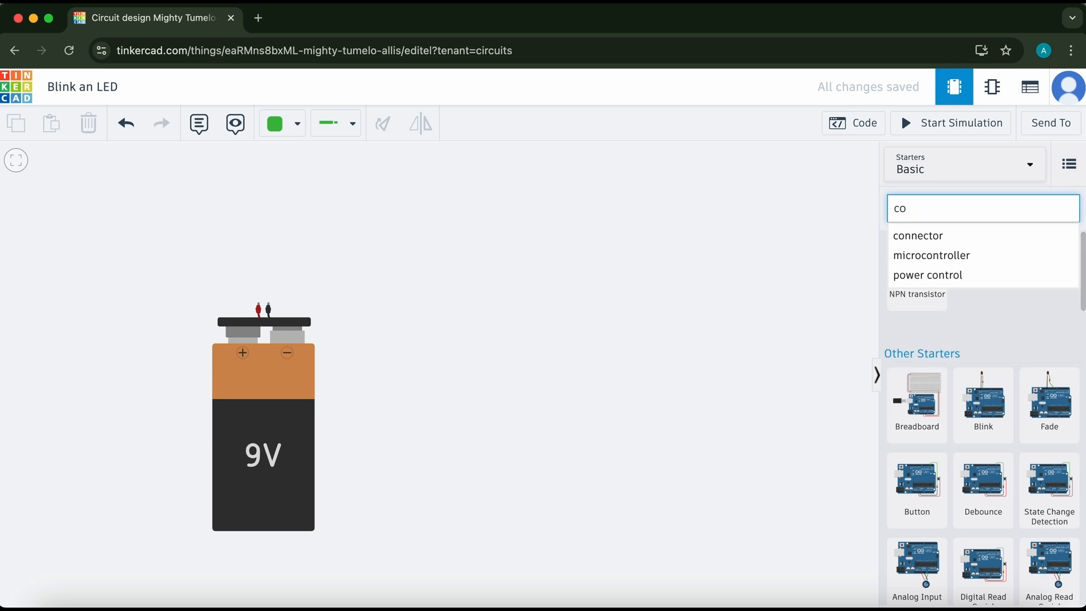
pyautogui.press('BackSpace')
pyautogui.write('in')
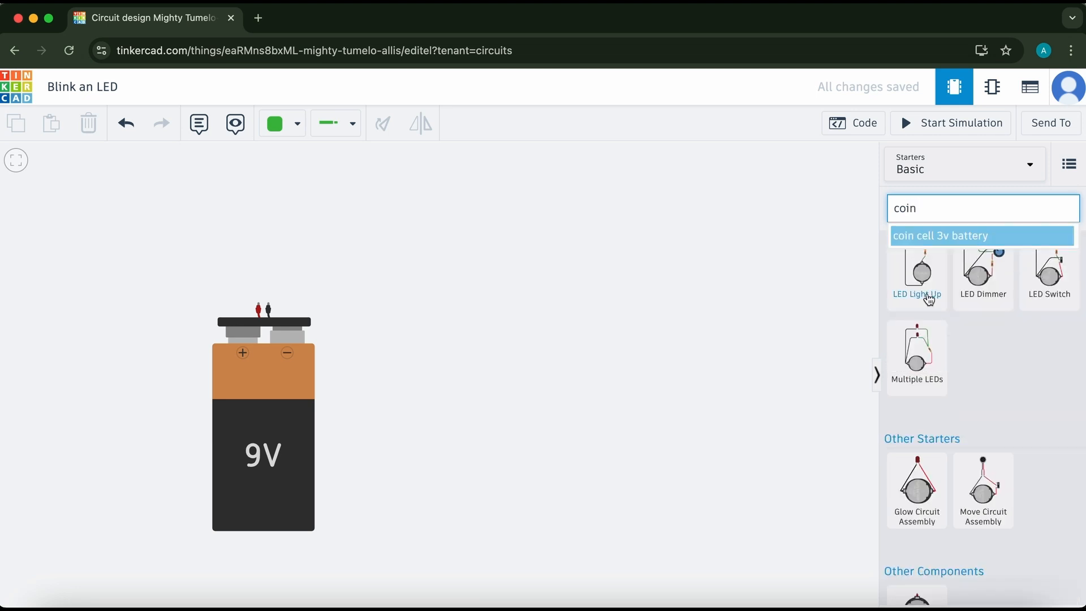
pyautogui.click(954, 236)
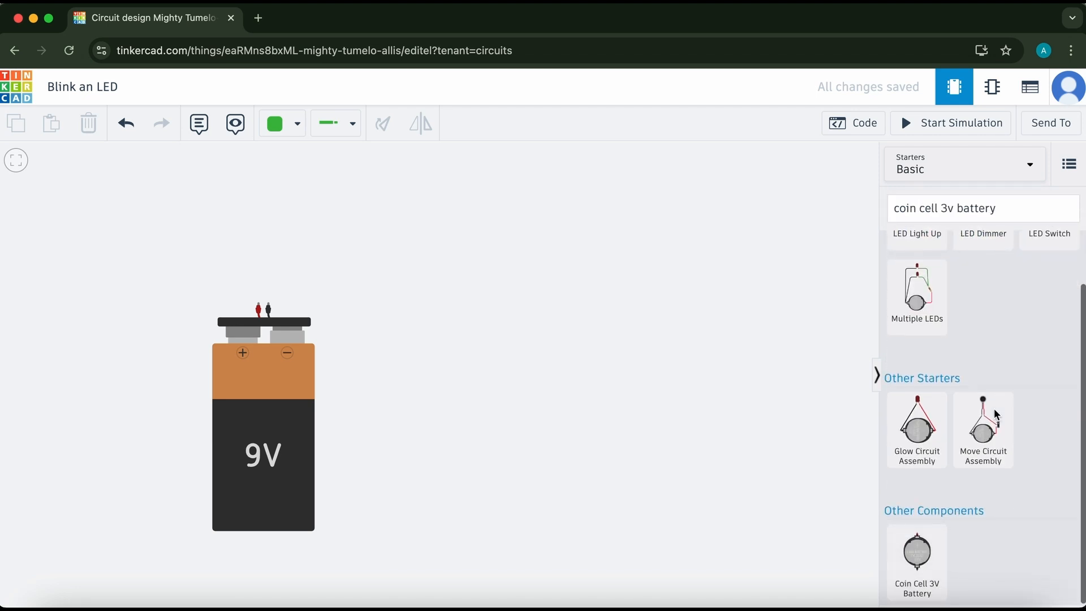
pyautogui.moveTo(922, 569); pyautogui.dragTo(475, 333)
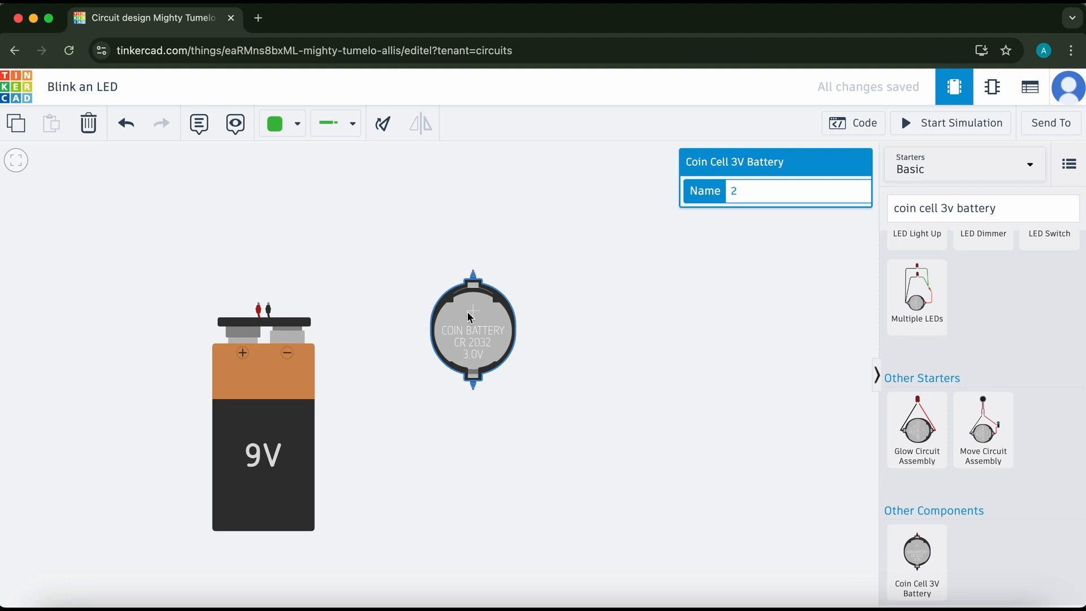
pyautogui.press('Delete')
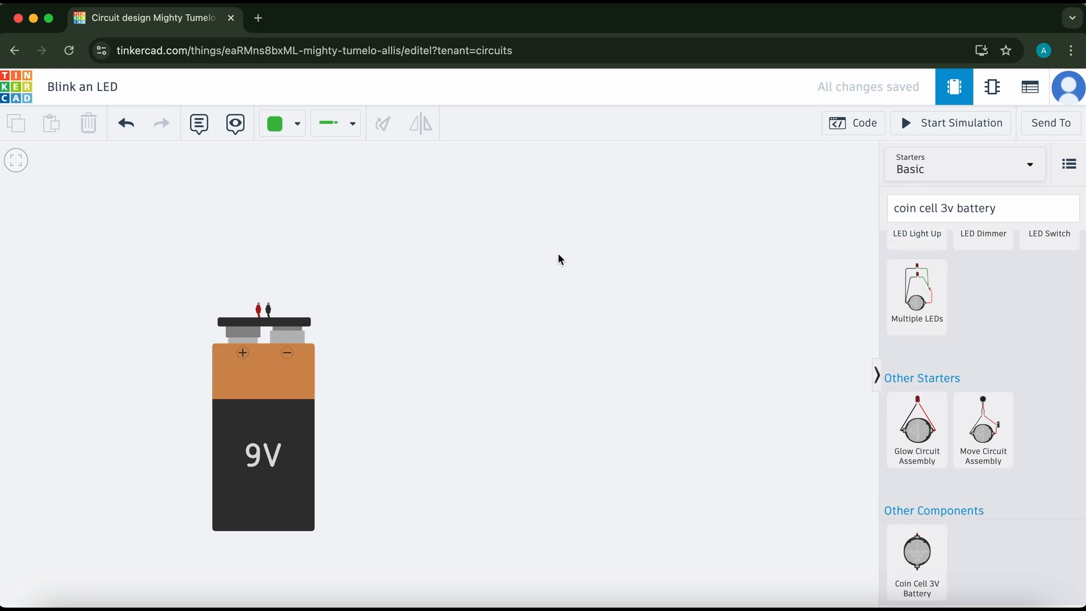
# Search the parts library for an LED and place it on the canvas above the battery.
pyautogui.moveTo(1007, 209); pyautogui.dragTo(881, 208)
pyautogui.moveTo(1002, 208); pyautogui.dragTo(895, 198)
pyautogui.press('BackSpace')
pyautogui.write('led')
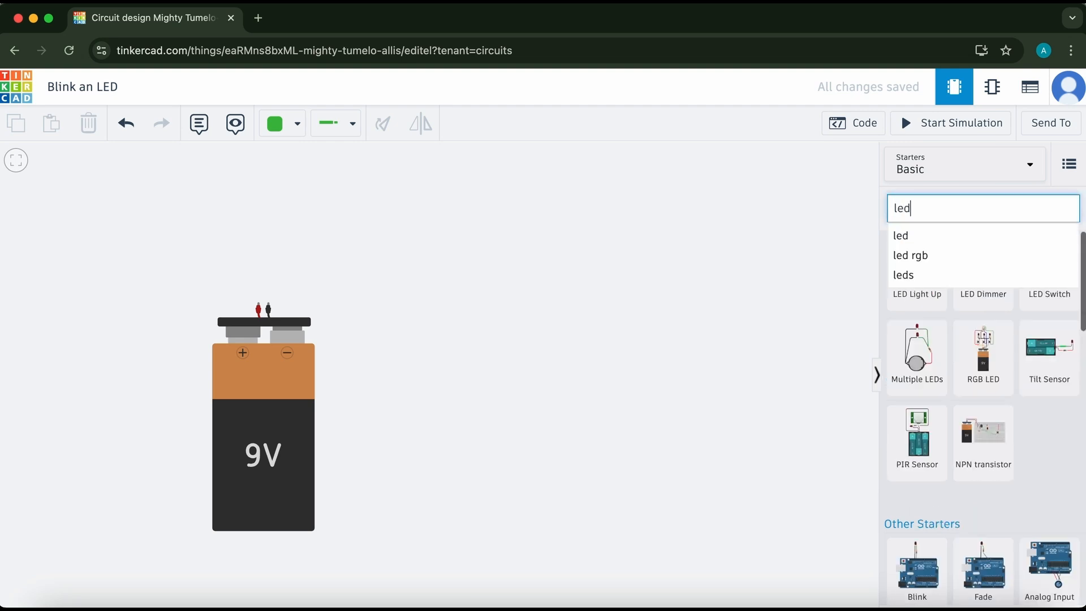
pyautogui.scroll(-15, 934, 310)
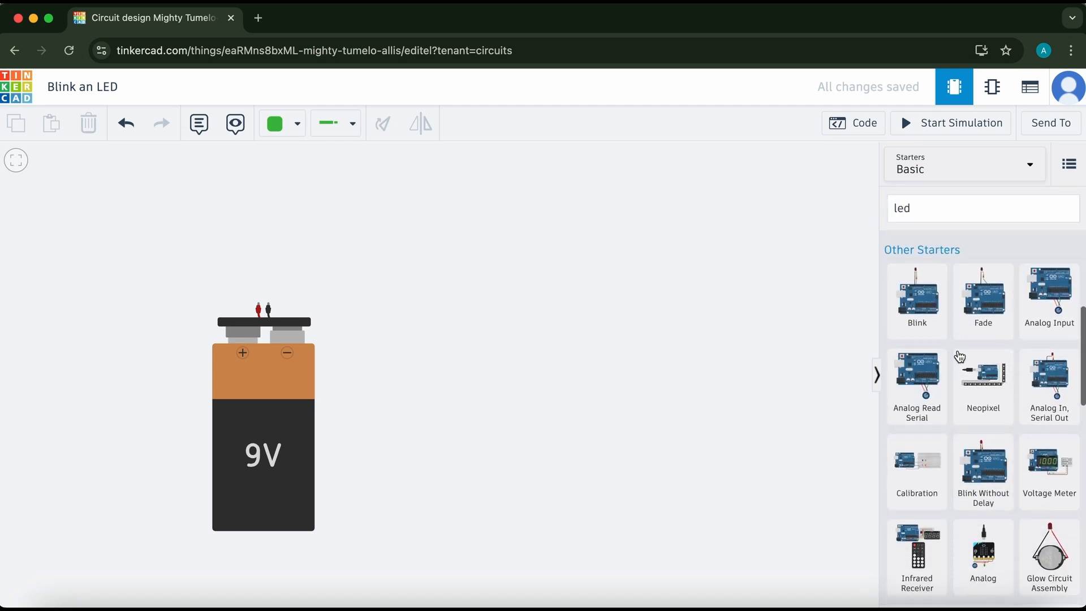
pyautogui.scroll(-6, 959, 344)
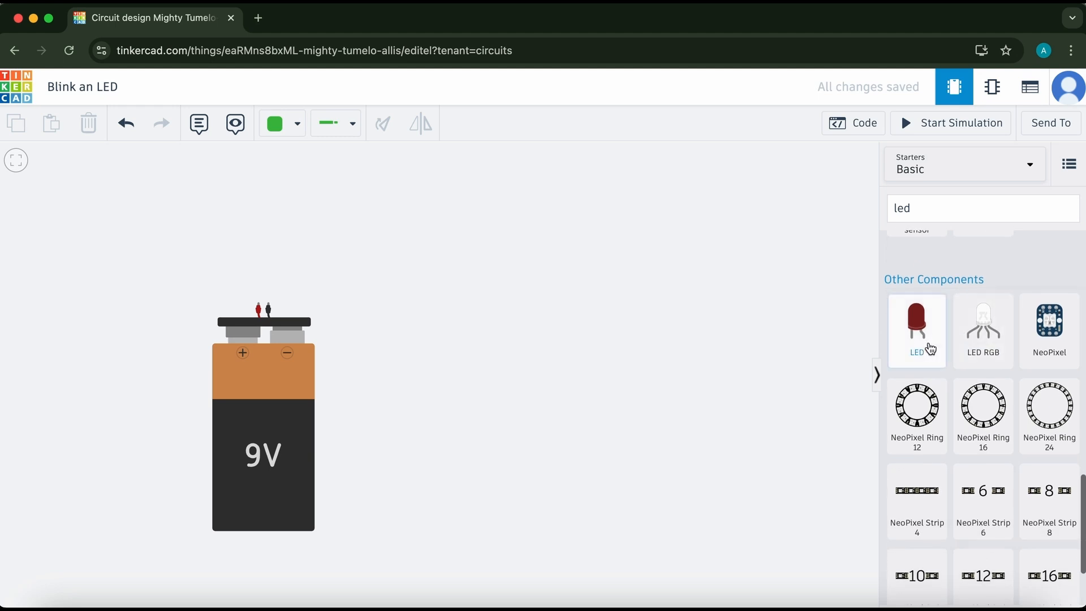
pyautogui.moveTo(932, 349); pyautogui.dragTo(458, 249)
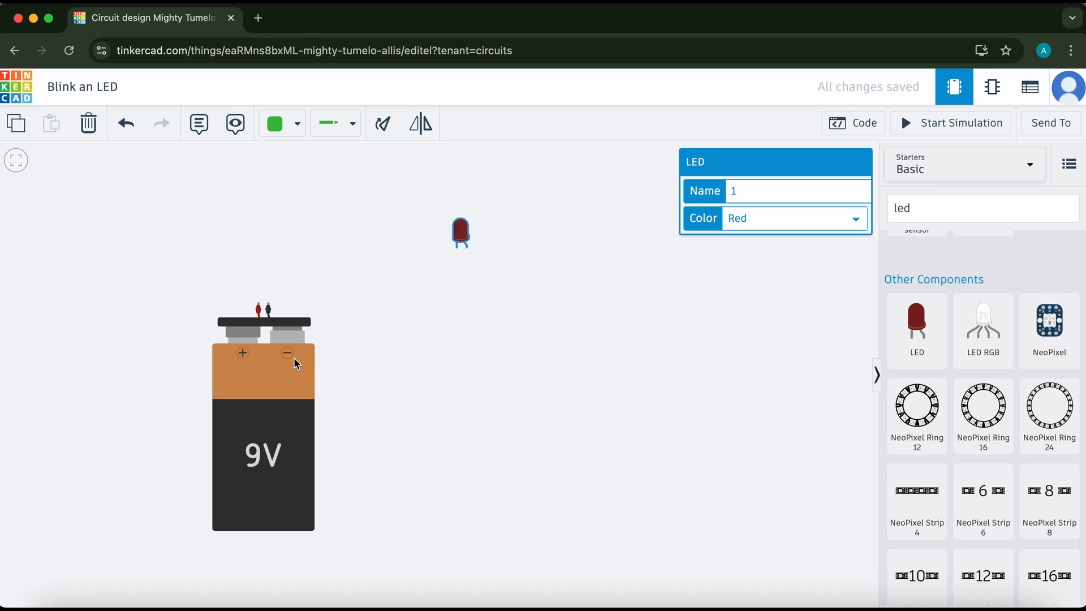
# Move the 9V battery beneath the LED and wire the LED's anode leg to the battery's positive terminal.
pyautogui.moveTo(266, 397); pyautogui.dragTo(459, 415)
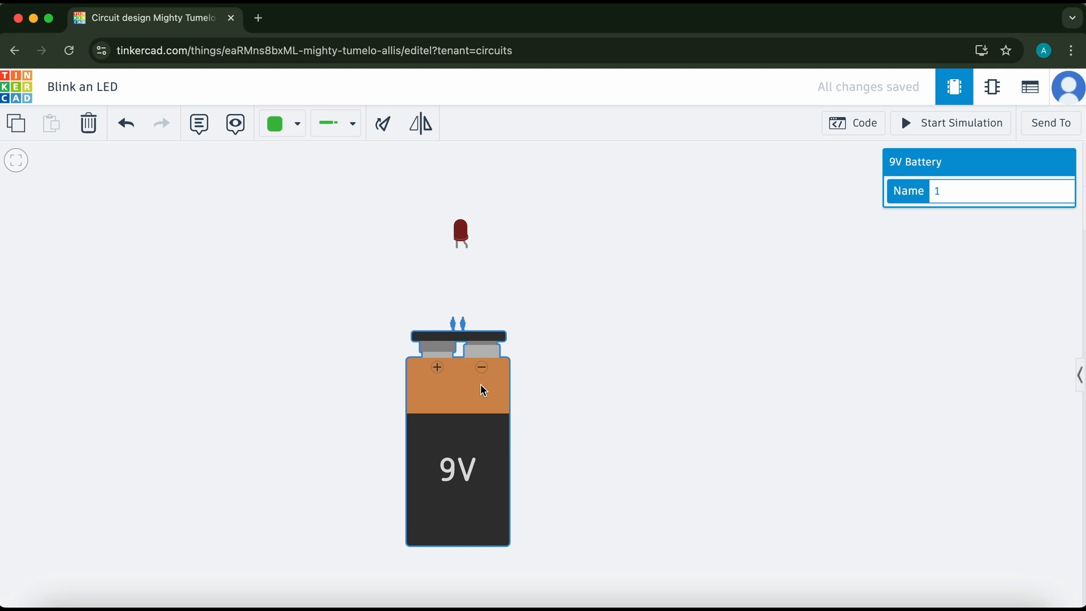
pyautogui.click(469, 249)
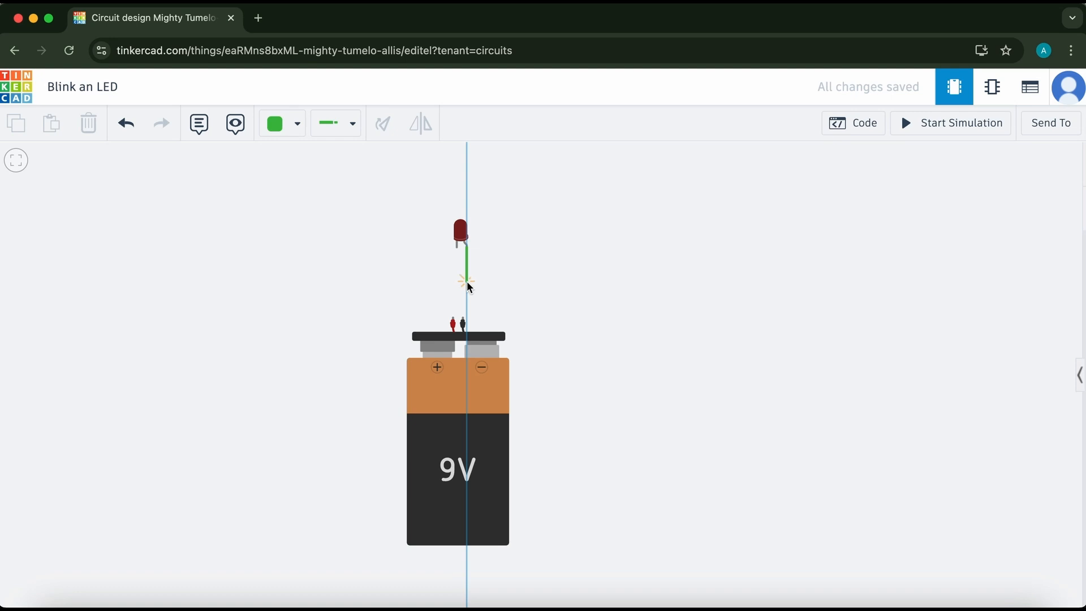
pyautogui.click(465, 282)
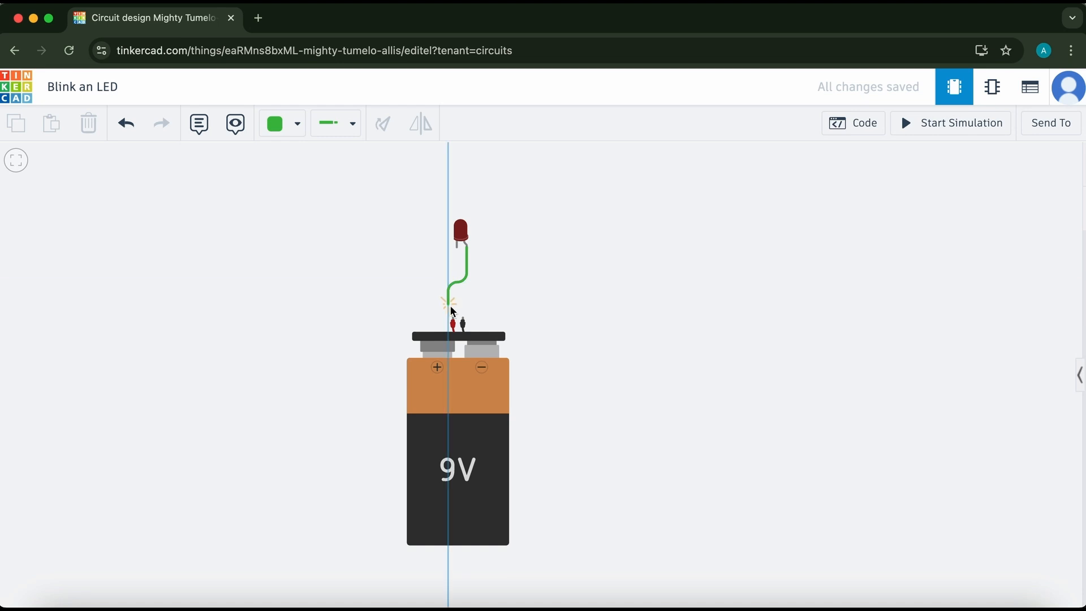
pyautogui.click(454, 321)
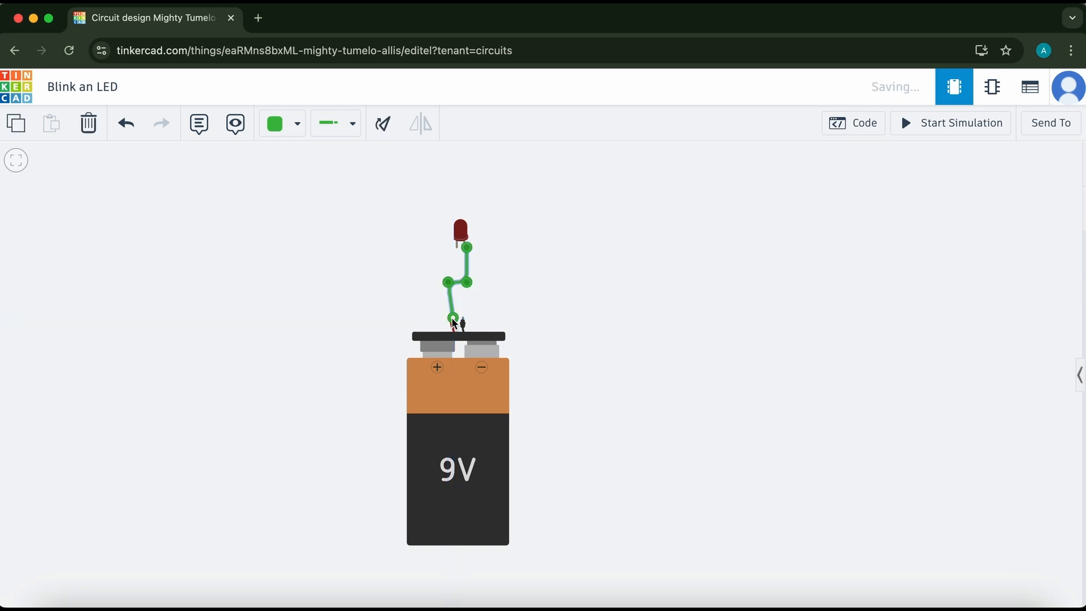
pyautogui.moveTo(449, 282); pyautogui.dragTo(454, 282)
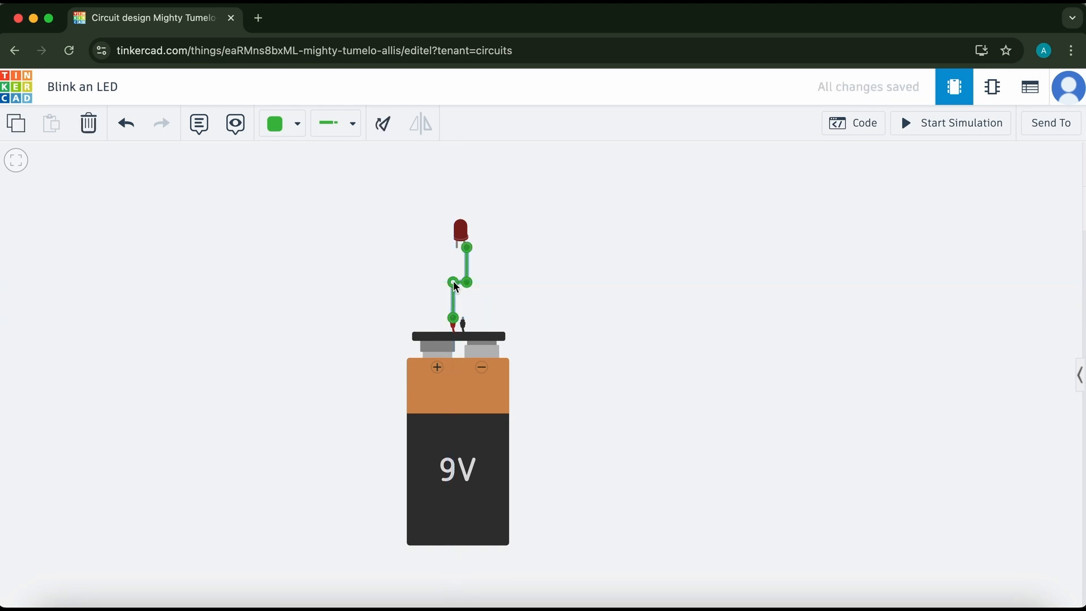
pyautogui.click(554, 279)
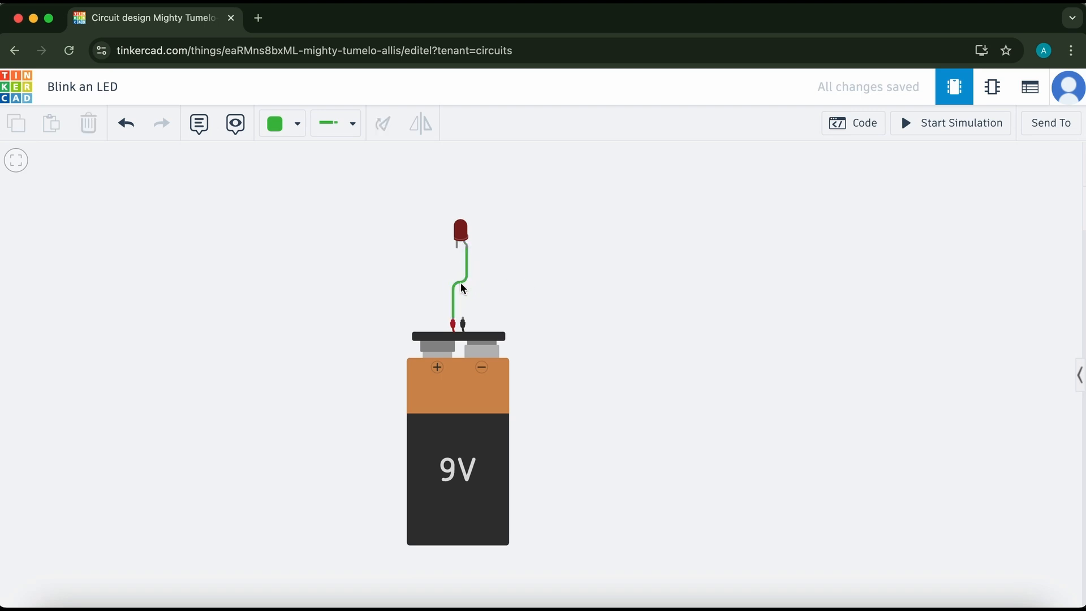
# Set the color of the anode-to-positive wire to Red.
pyautogui.click(464, 287)
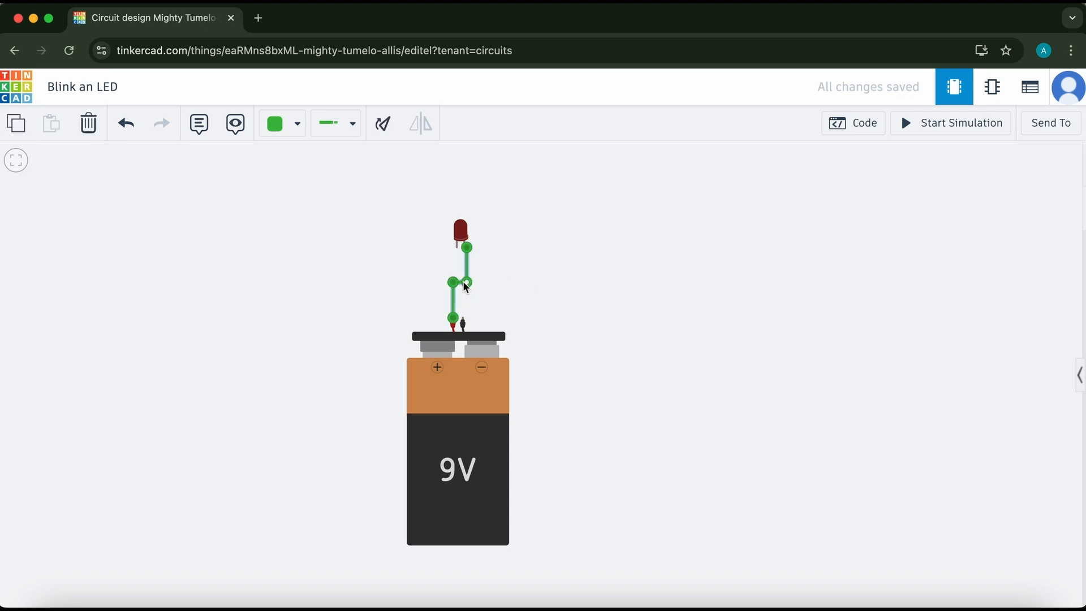
pyautogui.click(293, 133)
pyautogui.click(312, 210)
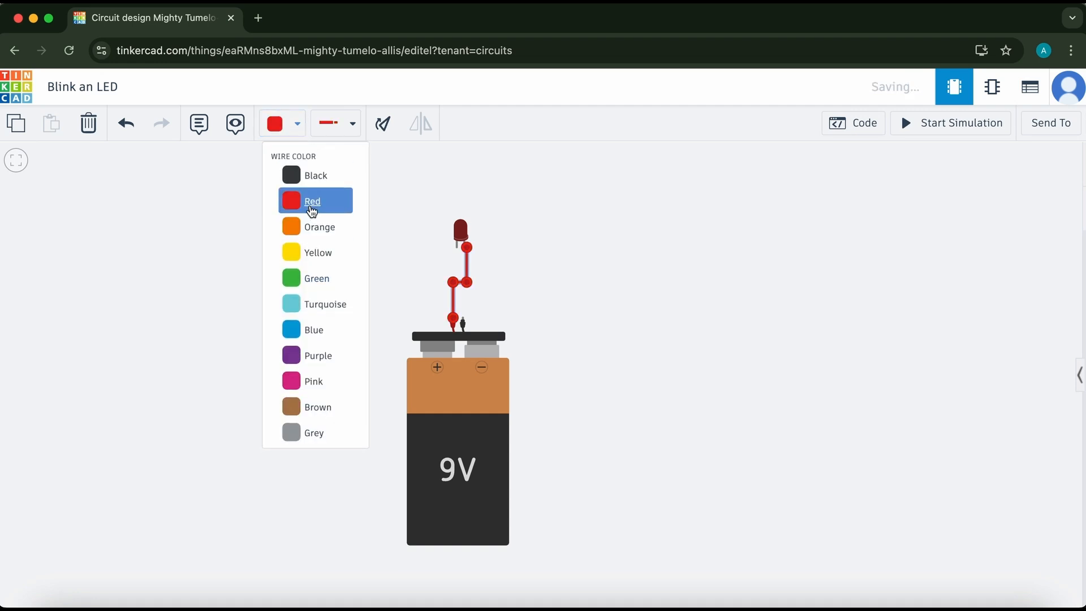
pyautogui.click(545, 278)
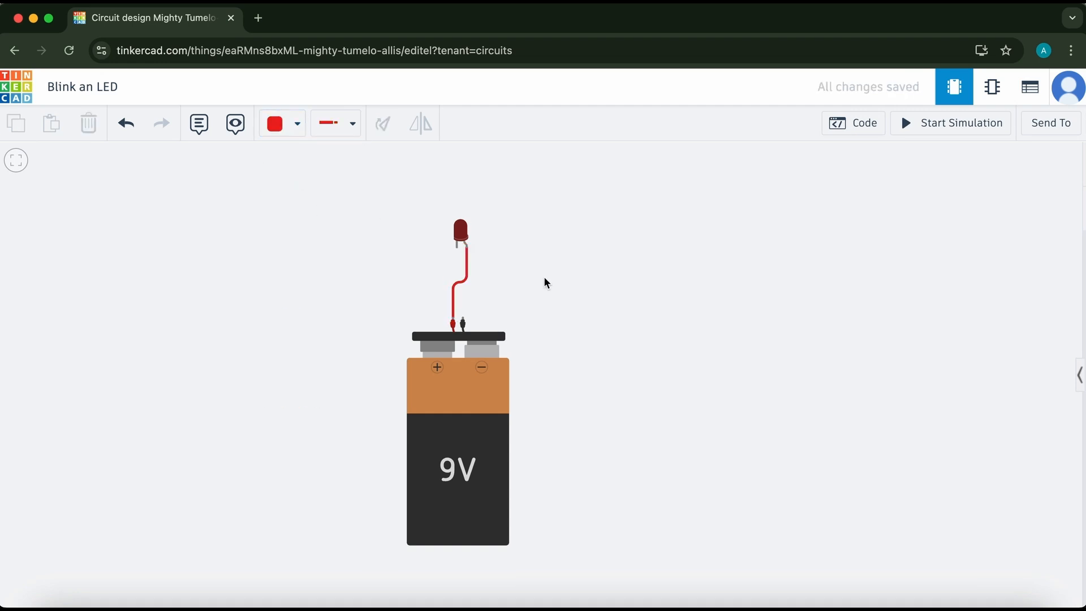
# Wire the battery's negative terminal to the LED's cathode leg.
pyautogui.click(463, 319)
pyautogui.click(461, 279)
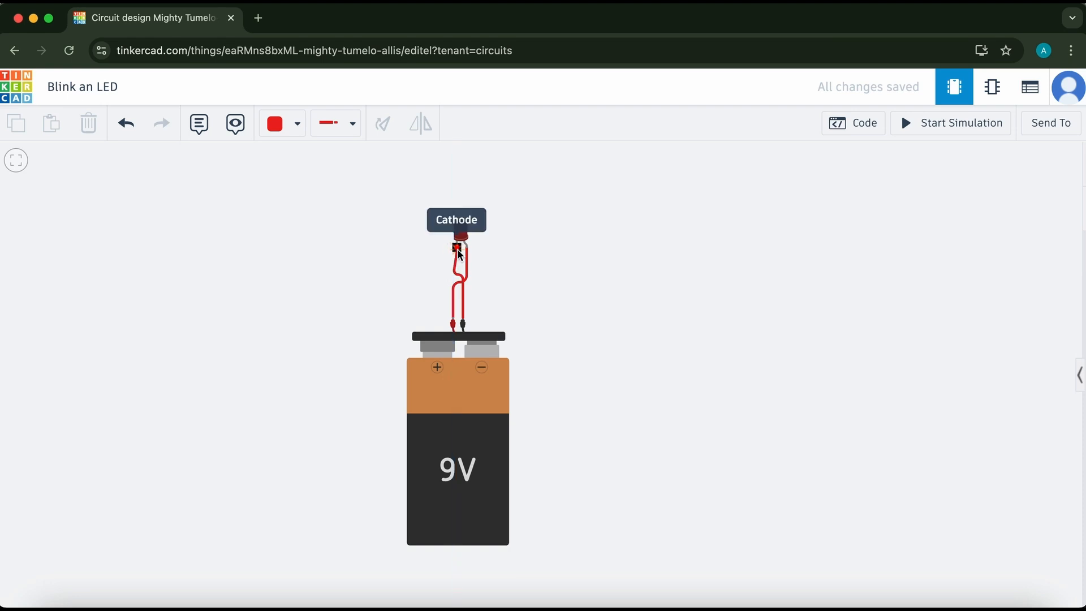
pyautogui.click(457, 247)
pyautogui.moveTo(453, 278); pyautogui.dragTo(456, 281)
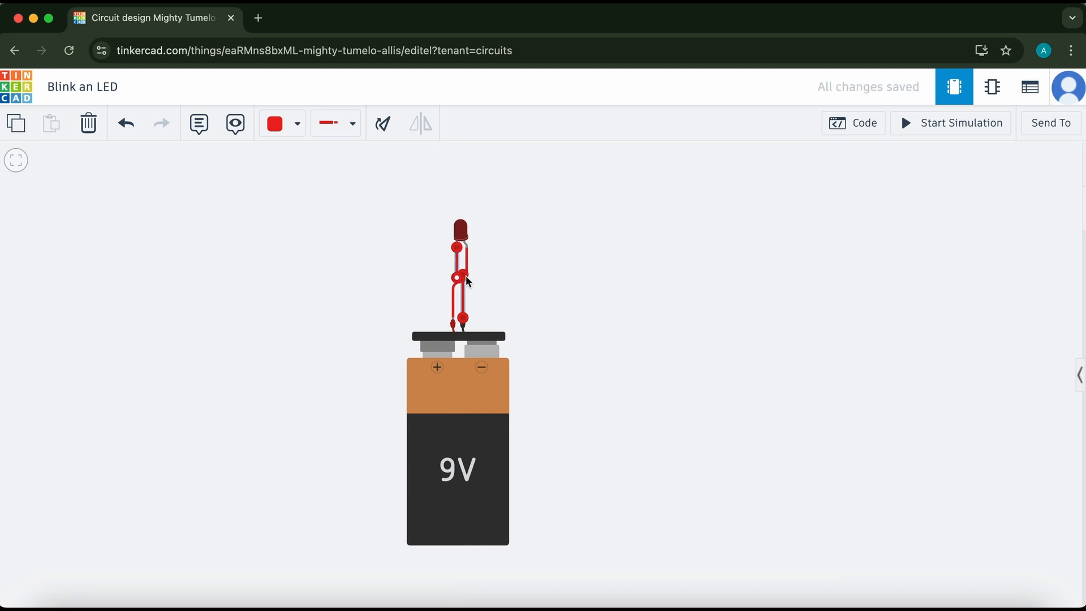
pyautogui.click(504, 284)
# Set the color of the cathode wire to Black.
pyautogui.click(465, 303)
pyautogui.click(288, 130)
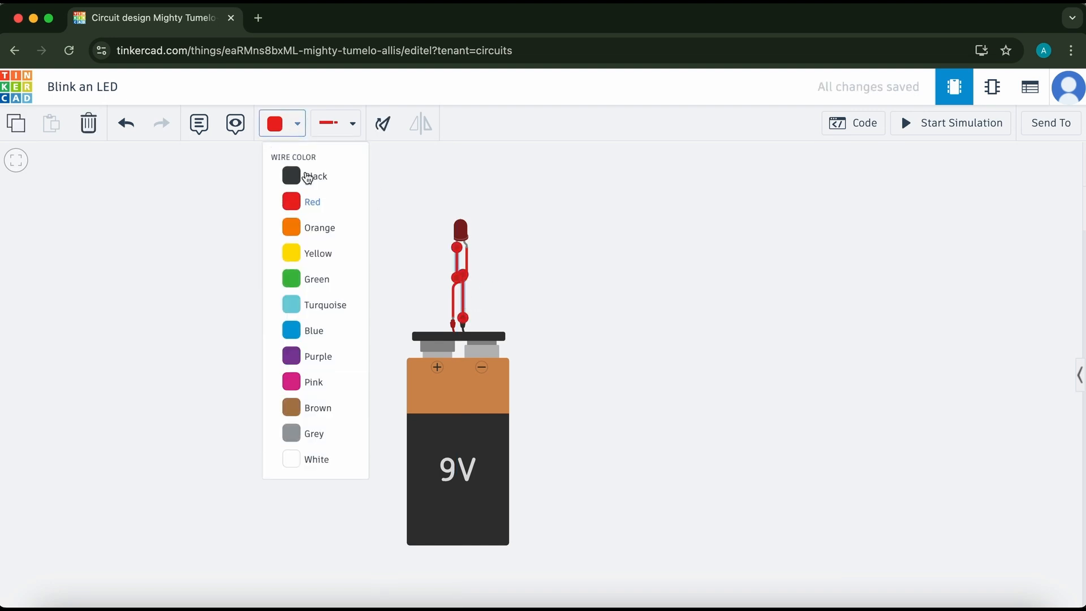
pyautogui.click(311, 175)
pyautogui.click(657, 300)
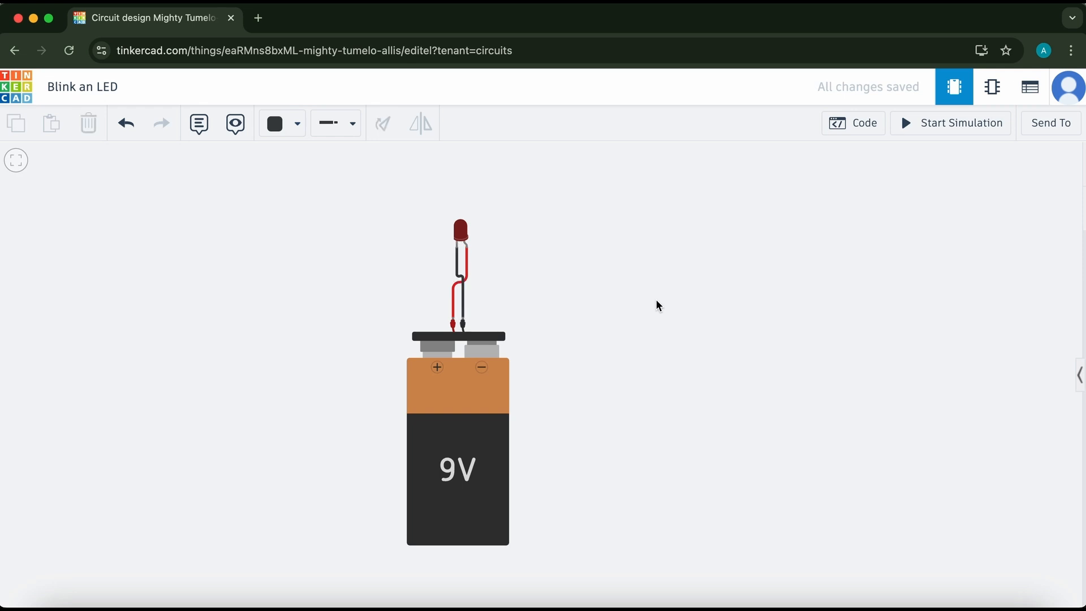
# Start the simulation to test the LED circuit, then stop it.
pyautogui.click(950, 123)
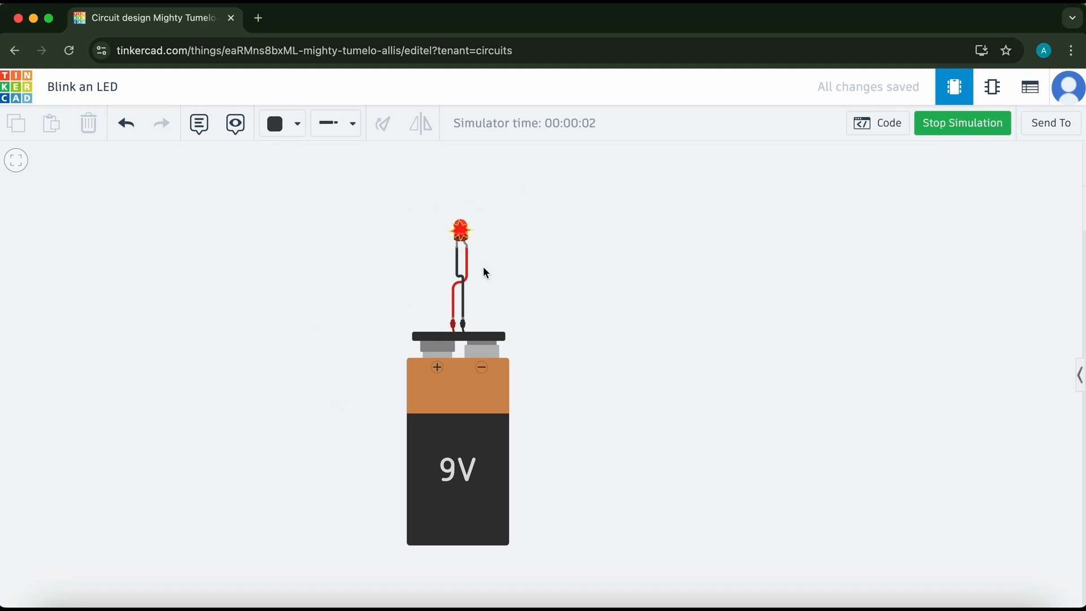
pyautogui.moveTo(459, 236)
pyautogui.click(941, 130)
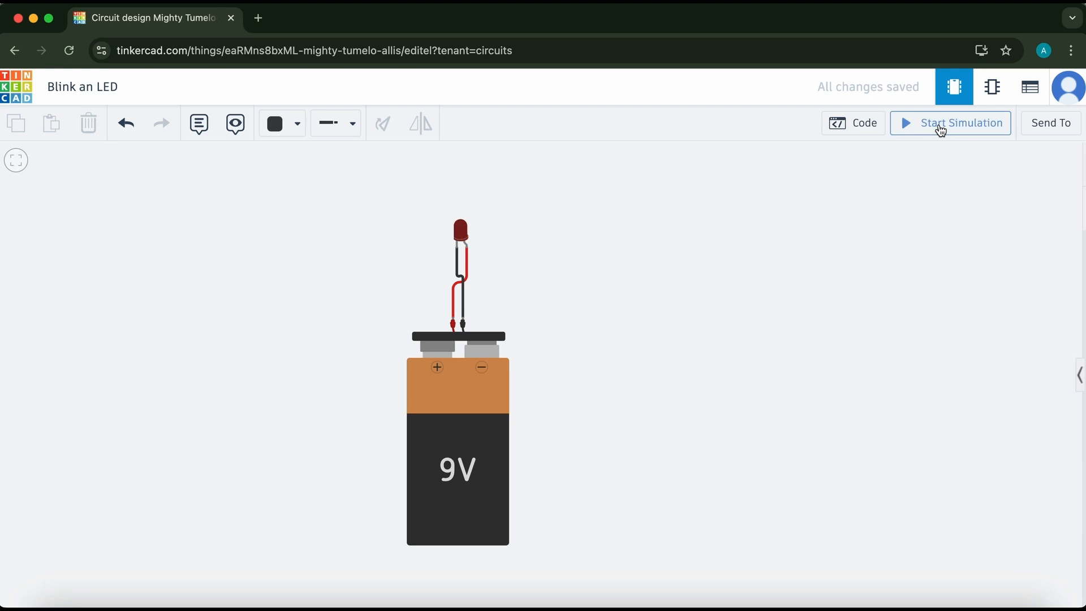
# Search the components library for a resistor and place it on the canvas beside the circuit.
pyautogui.click(1079, 376)
pyautogui.click(920, 202)
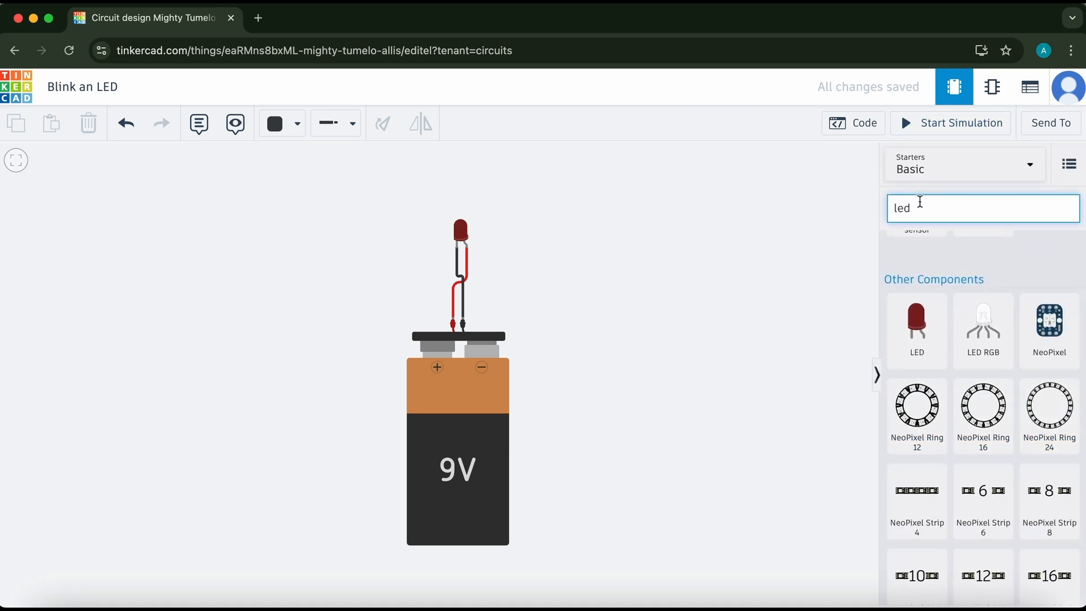
pyautogui.press('BackSpace')
pyautogui.press('BackSpace')
pyautogui.press('BackSpace')
pyautogui.write('resi')
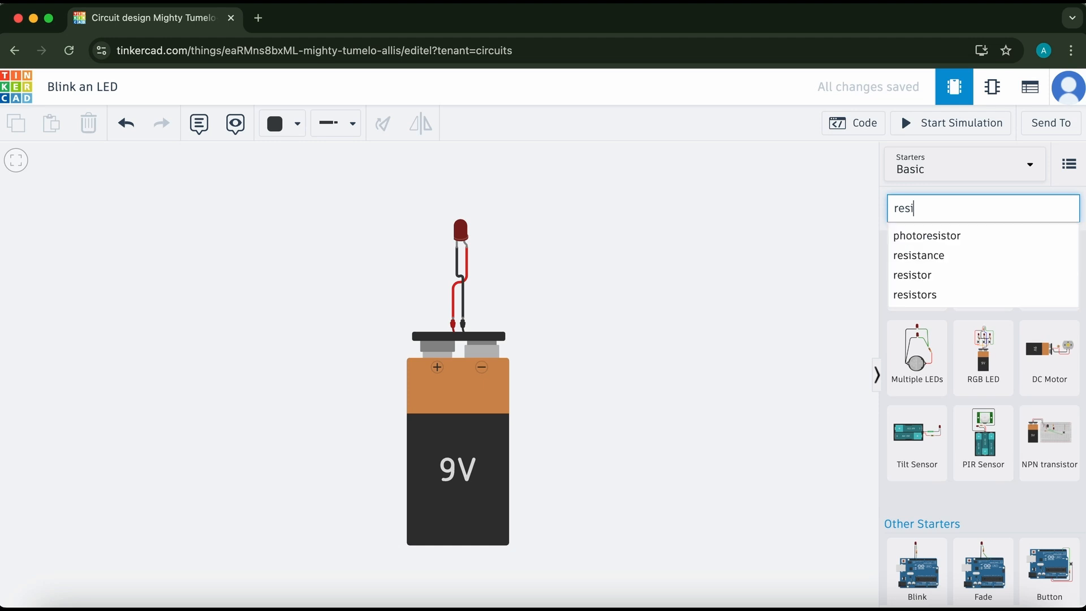
pyautogui.click(936, 279)
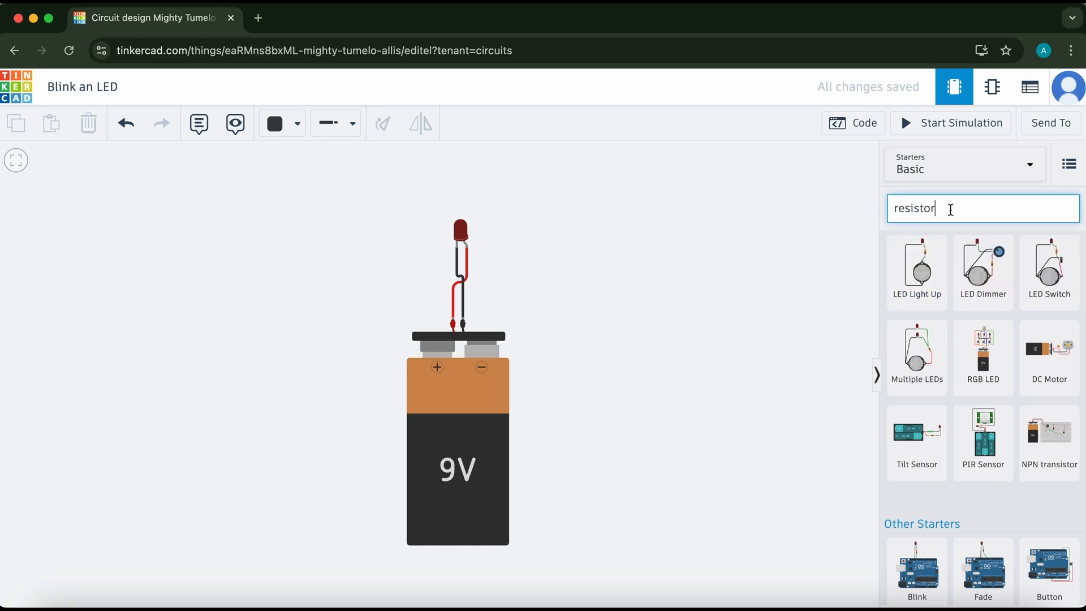
pyautogui.scroll(-1, 983, 378)
pyautogui.scroll(-10, 983, 378)
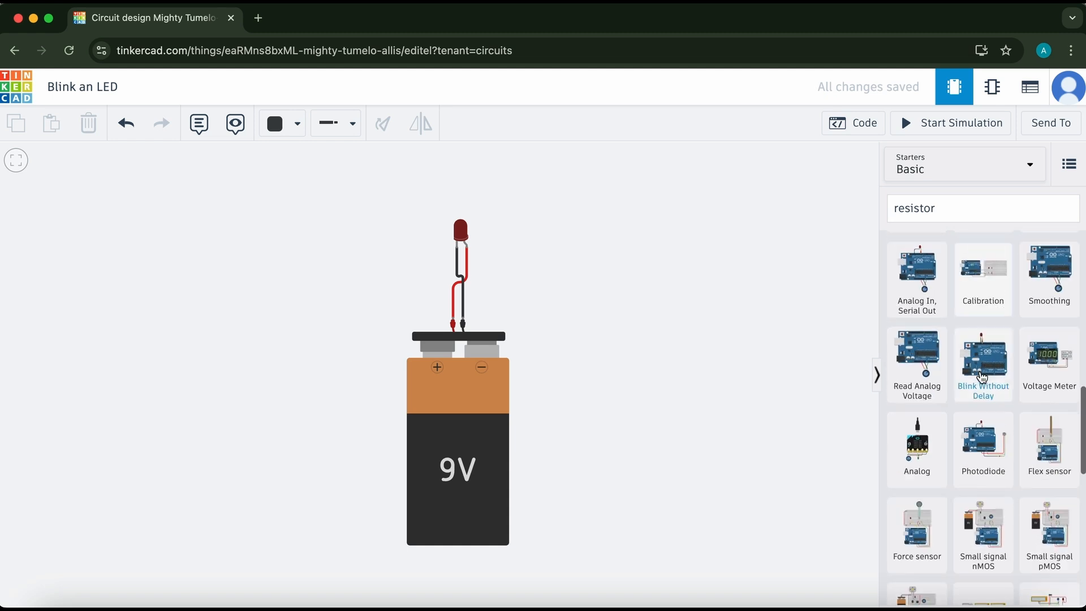
pyautogui.scroll(-4, 982, 362)
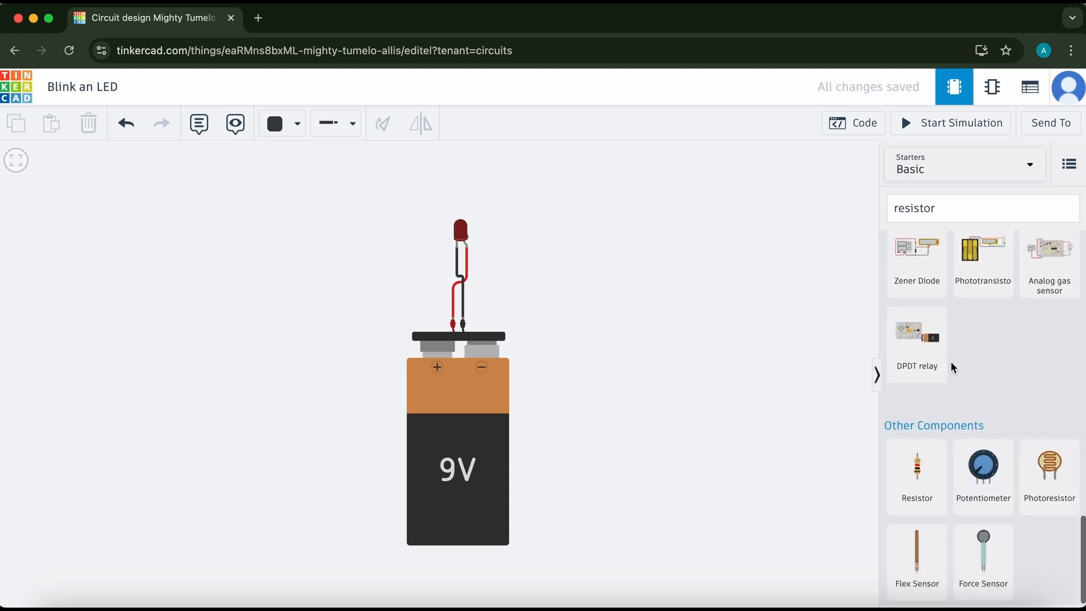
pyautogui.moveTo(919, 488); pyautogui.dragTo(629, 278)
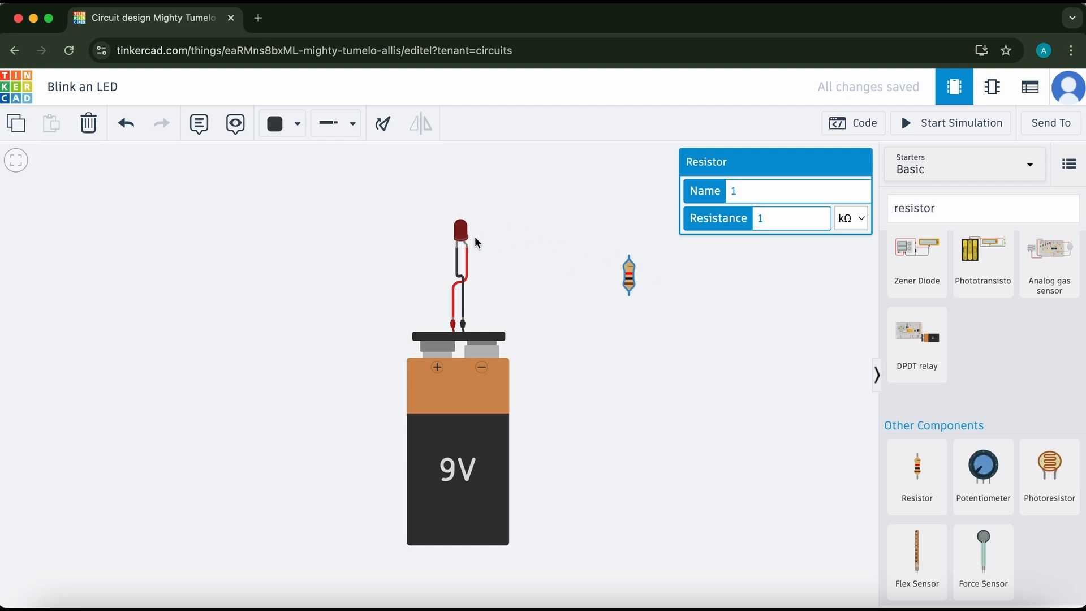
# Delete the black wire and attach the resistor to the battery's positive terminal.
pyautogui.click(459, 276)
pyautogui.press('Delete')
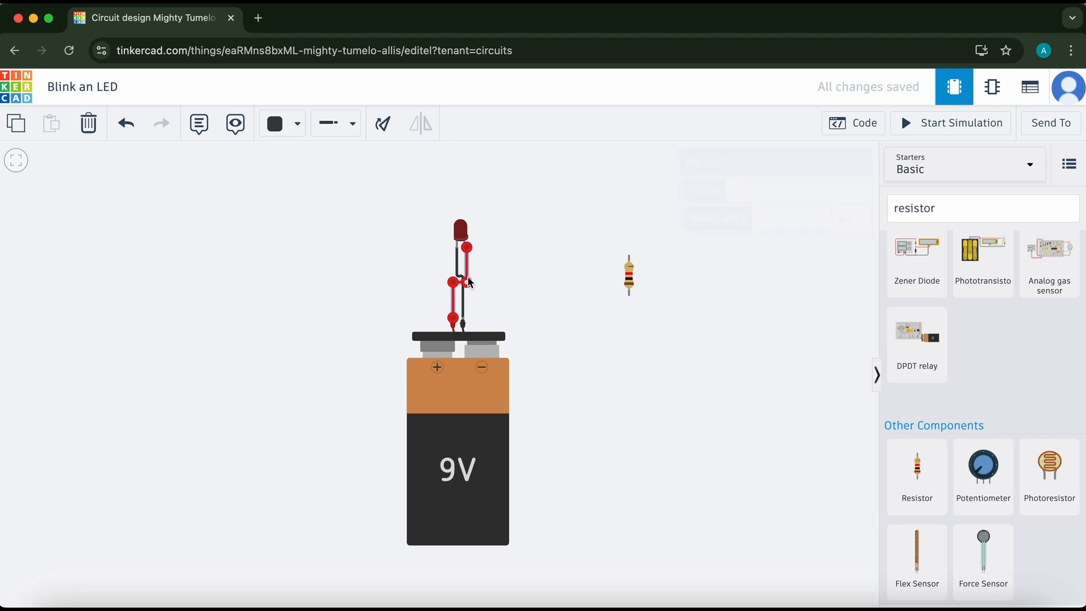
pyautogui.moveTo(629, 284); pyautogui.dragTo(453, 308)
# Delete the red wire and move the LED to the left of the resistor.
pyautogui.click(457, 272)
pyautogui.press('Delete')
pyautogui.moveTo(459, 237); pyautogui.dragTo(392, 235)
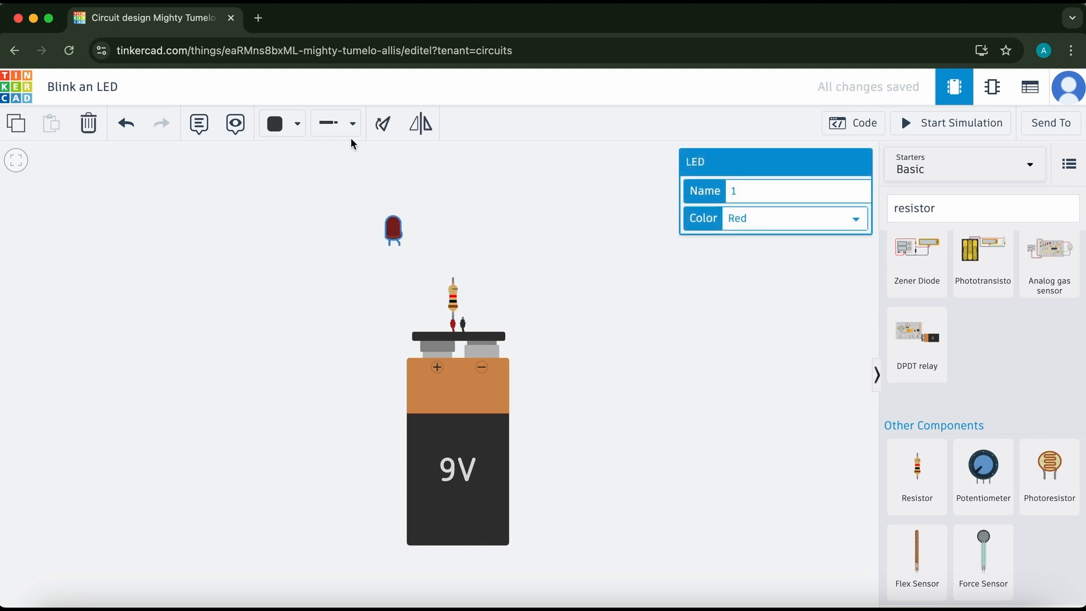
# Rotate the LED so it lies horizontally.
pyautogui.click(383, 125)
pyautogui.click(383, 126)
pyautogui.click(383, 126)
pyautogui.click(383, 126)
pyautogui.click(383, 126)
pyautogui.click(383, 125)
pyautogui.click(383, 126)
pyautogui.click(383, 126)
pyautogui.click(383, 126)
# Wire the LED's anode leg to the resistor's upper terminal.
pyautogui.click(396, 243)
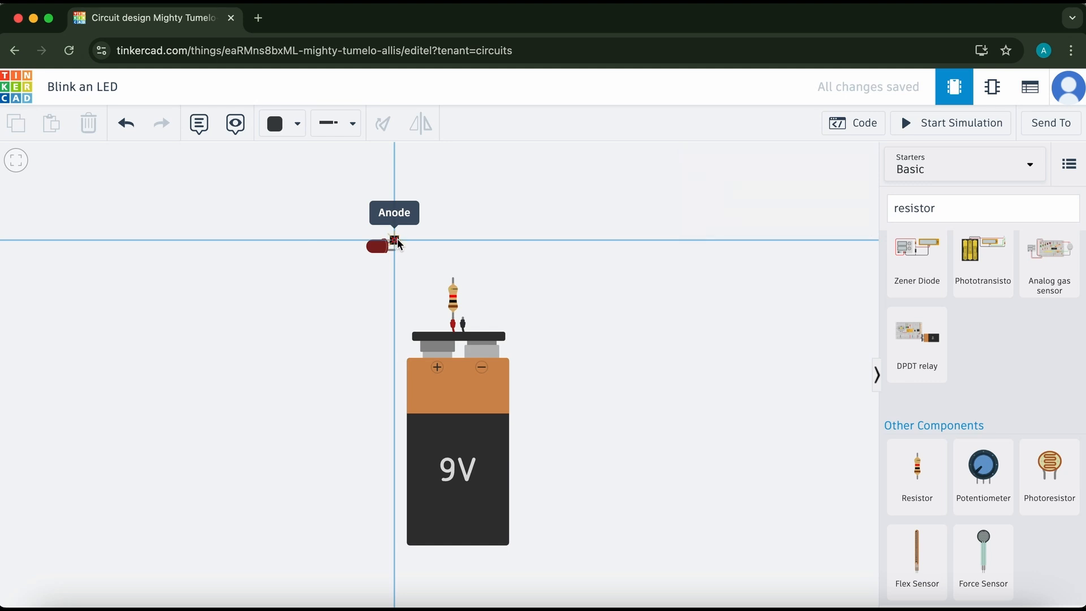
pyautogui.click(456, 241)
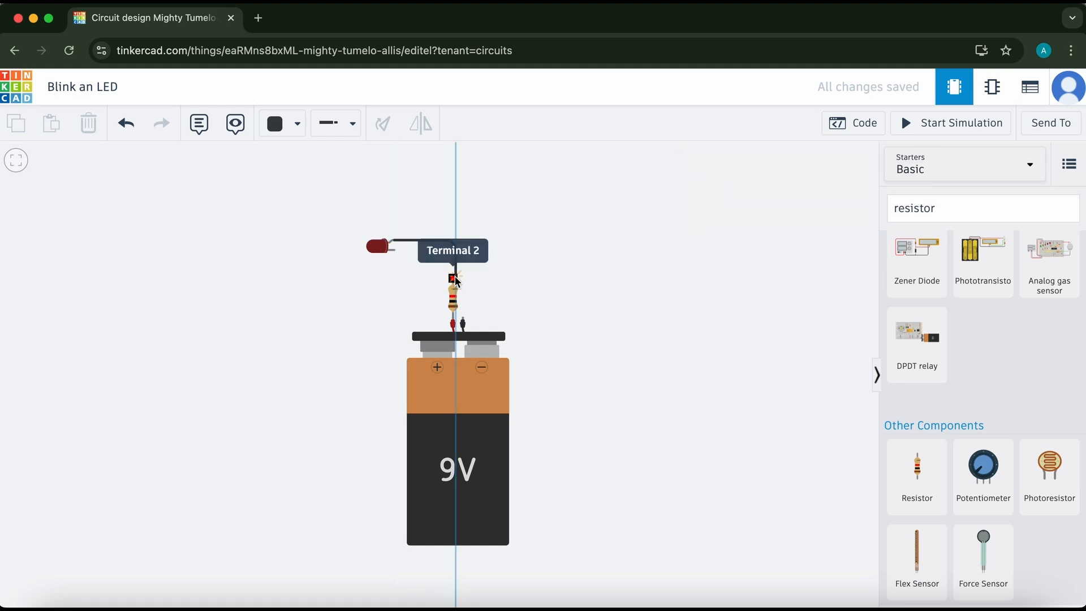
pyautogui.click(453, 279)
pyautogui.moveTo(456, 240); pyautogui.dragTo(453, 243)
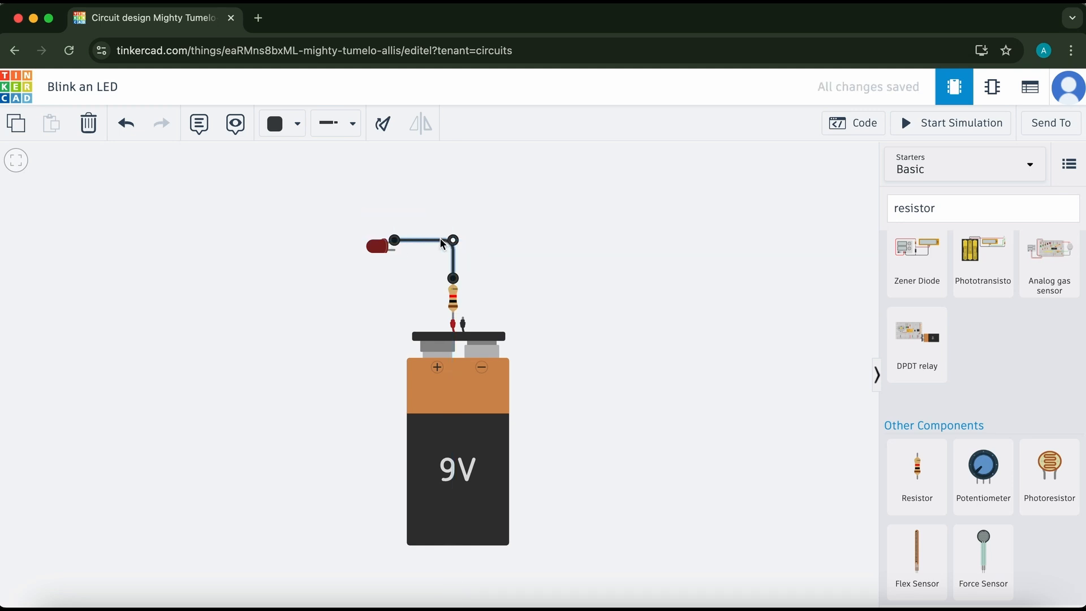
# Set the color of the LED-to-resistor wire to Red.
pyautogui.click(286, 124)
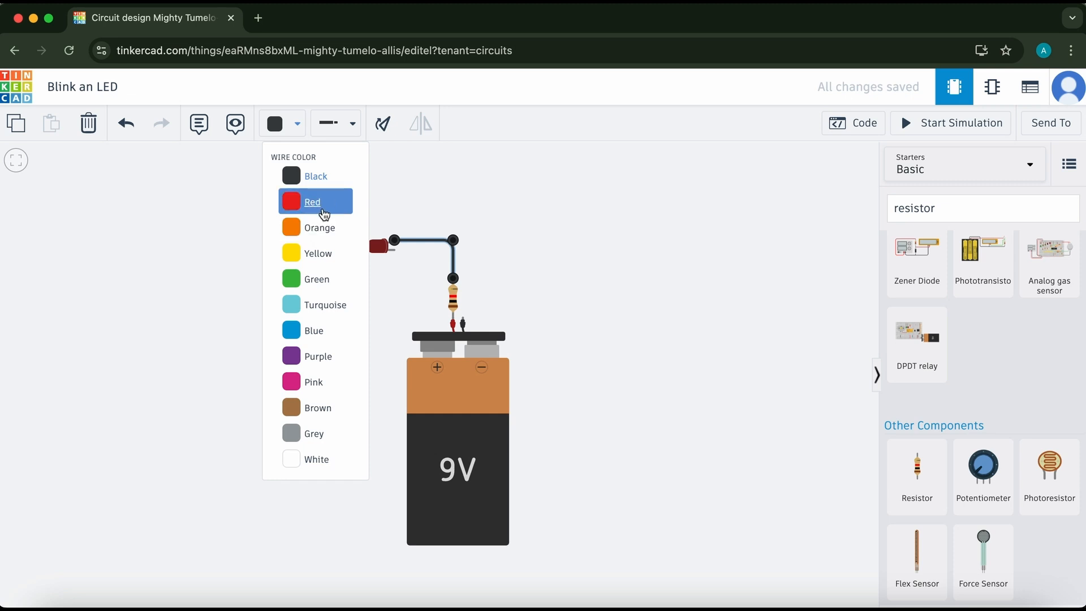
pyautogui.click(339, 203)
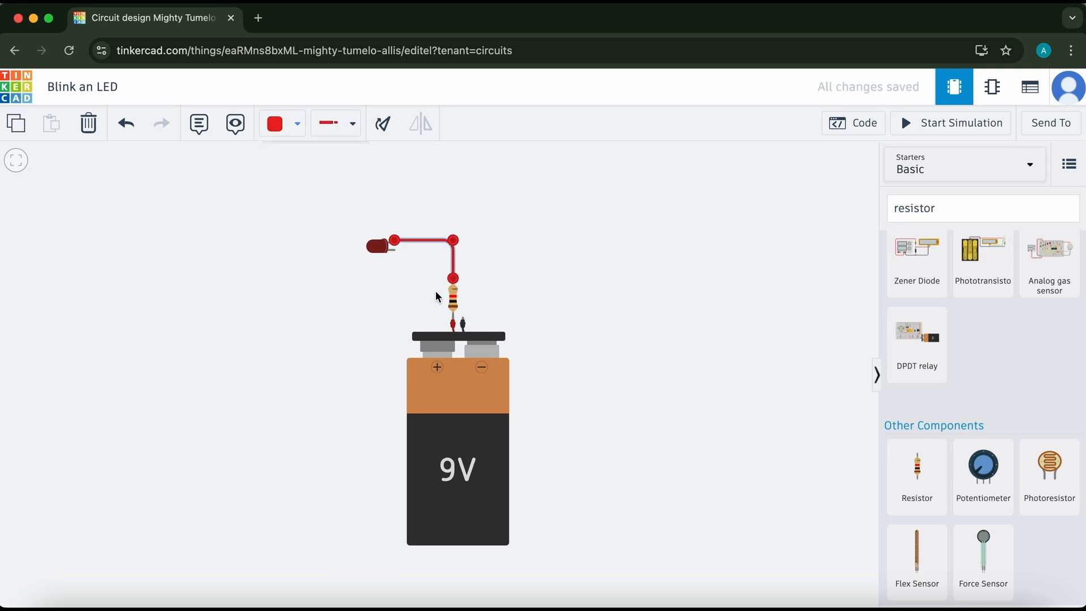
# Wire the LED's cathode leg to the battery's negative terminal.
pyautogui.click(397, 249)
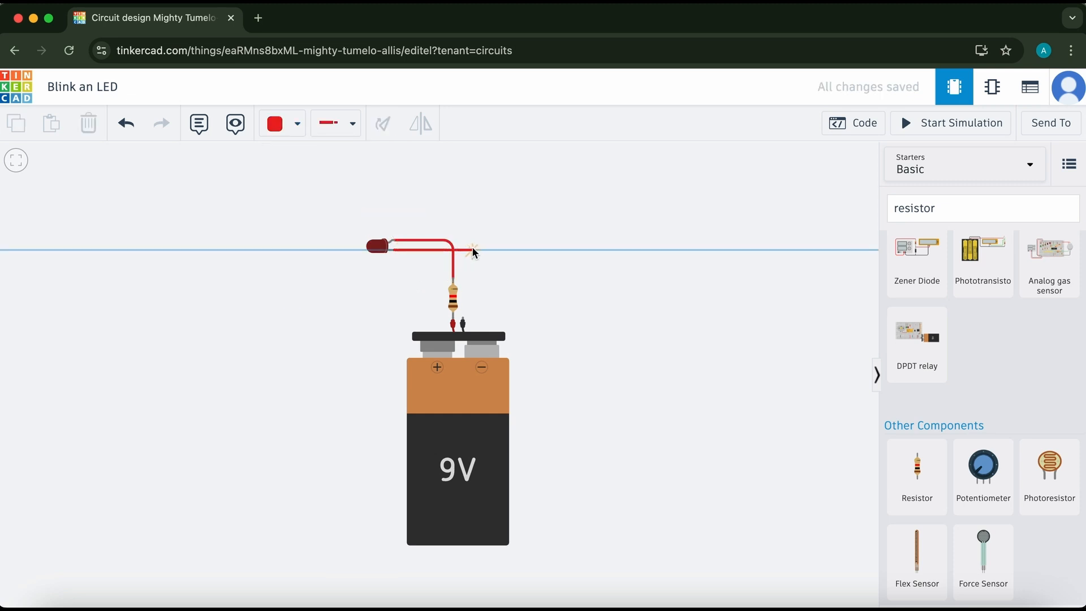
pyautogui.click(468, 249)
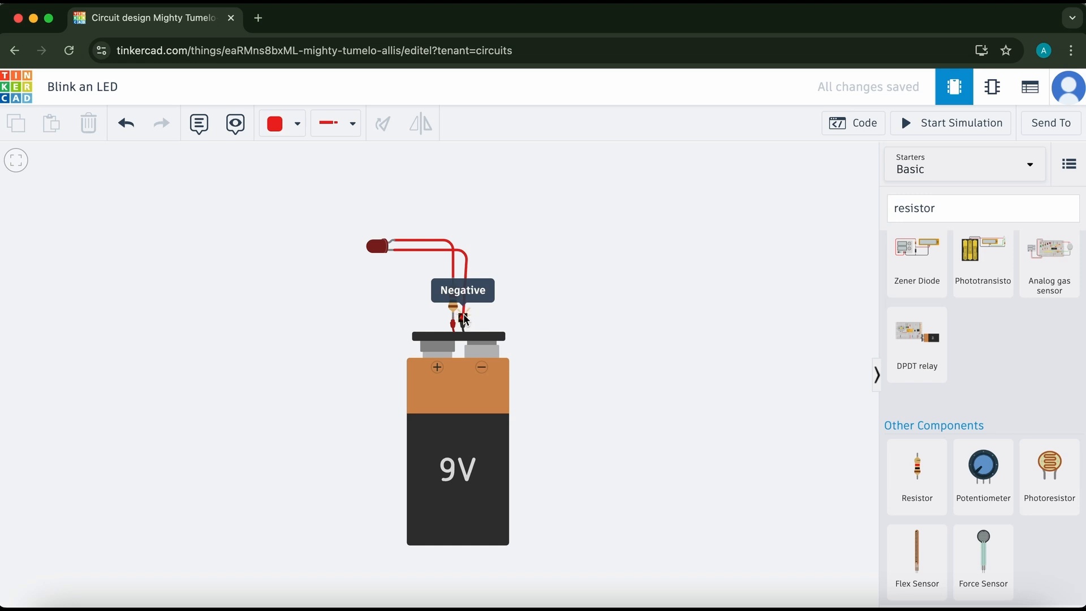
pyautogui.click(463, 319)
pyautogui.moveTo(467, 248); pyautogui.dragTo(463, 253)
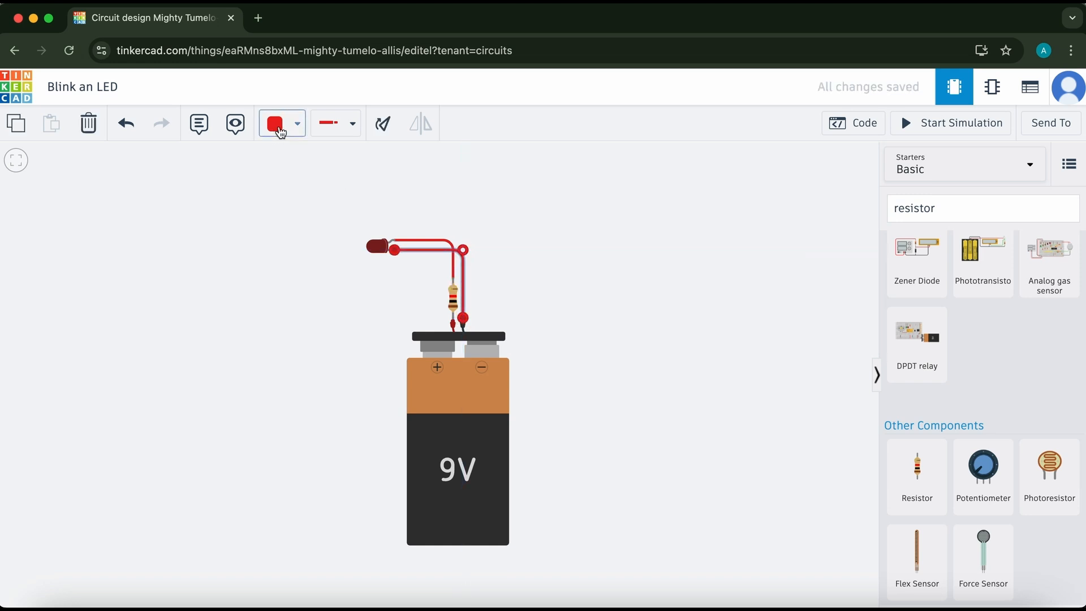
# Set the color of the LED-to-battery wire to Black.
pyautogui.click(283, 125)
pyautogui.click(312, 176)
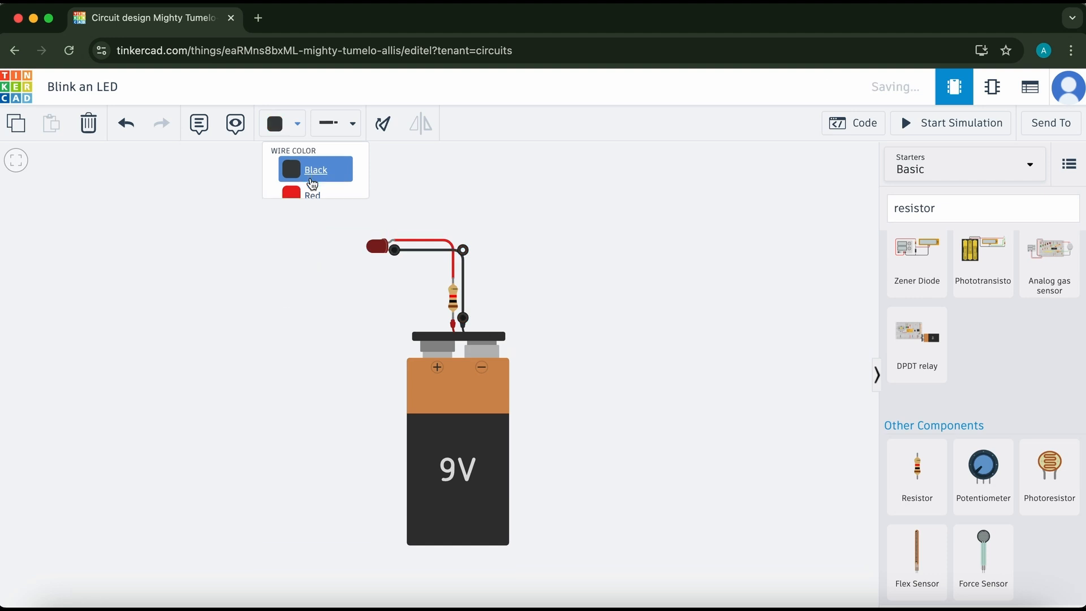
pyautogui.click(586, 290)
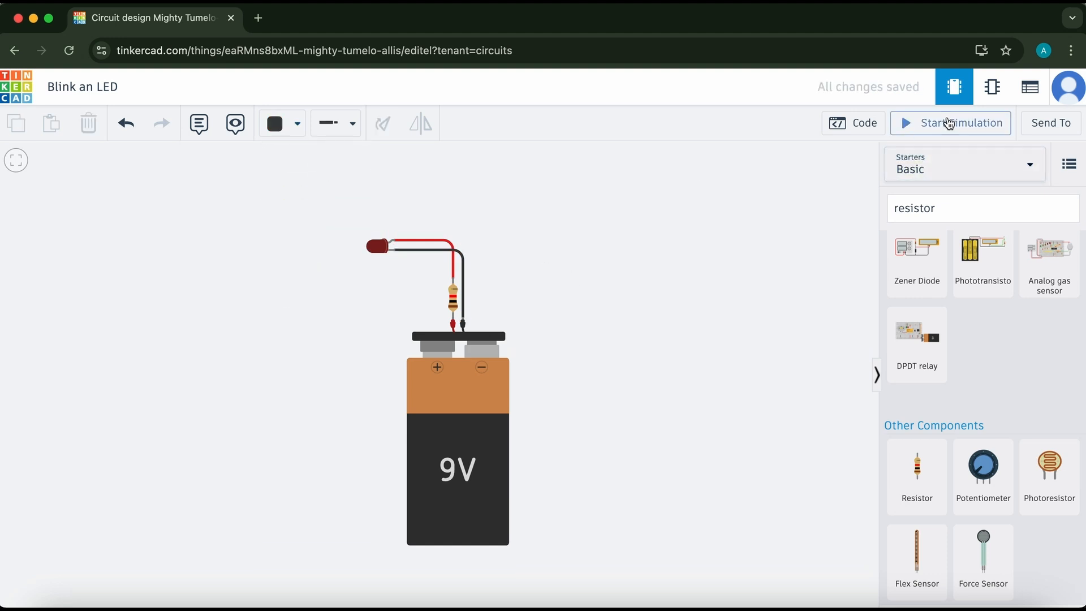
# Run the simulation to test the circuit, then stop it.
pyautogui.click(949, 123)
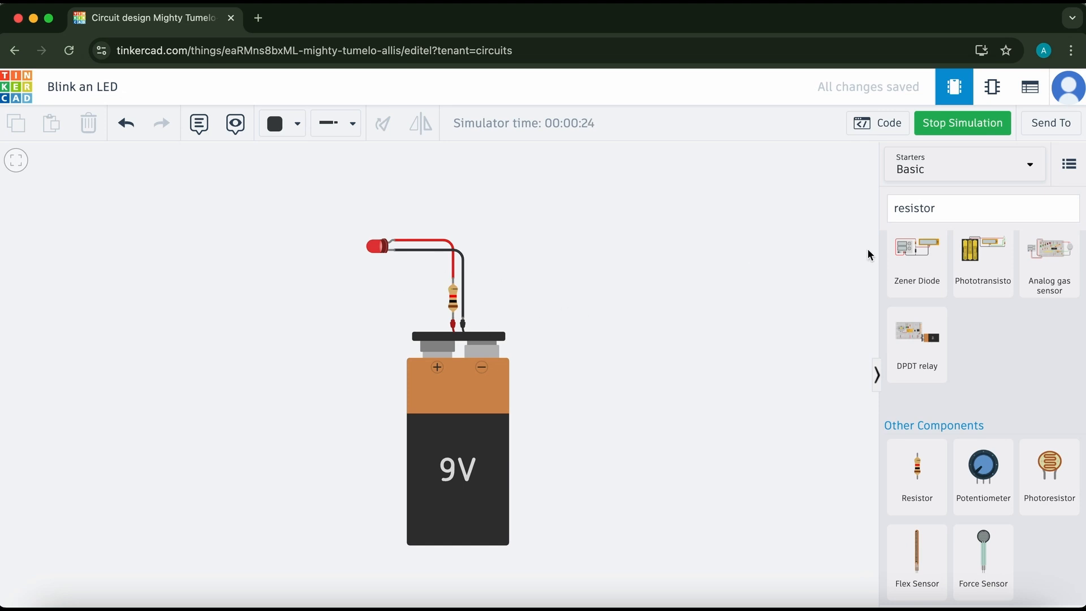
pyautogui.click(990, 122)
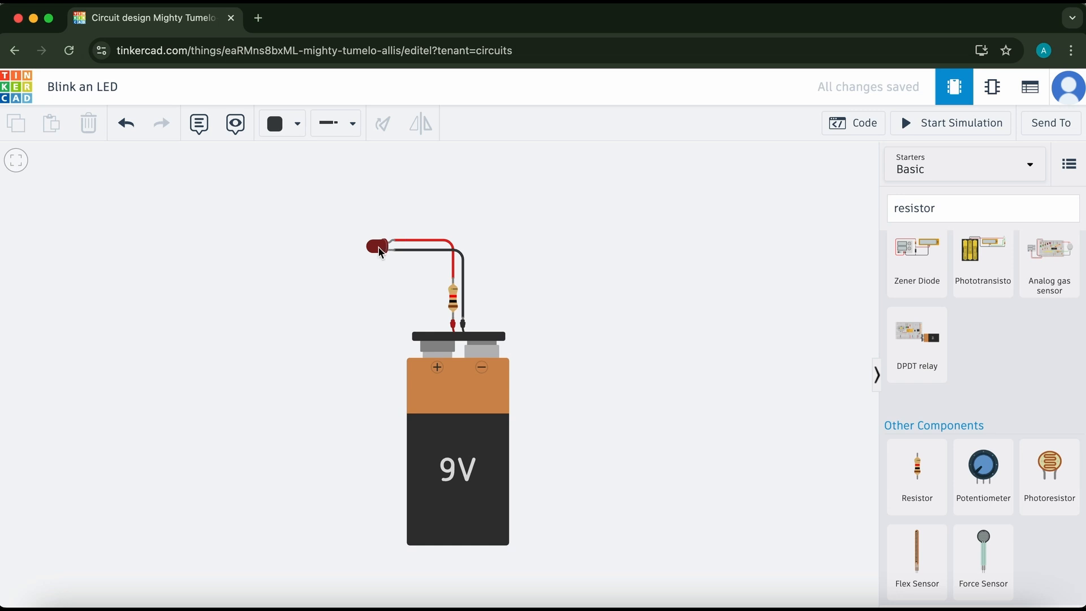
# Change the LED's color to Green and start the simulation again.
pyautogui.click(378, 249)
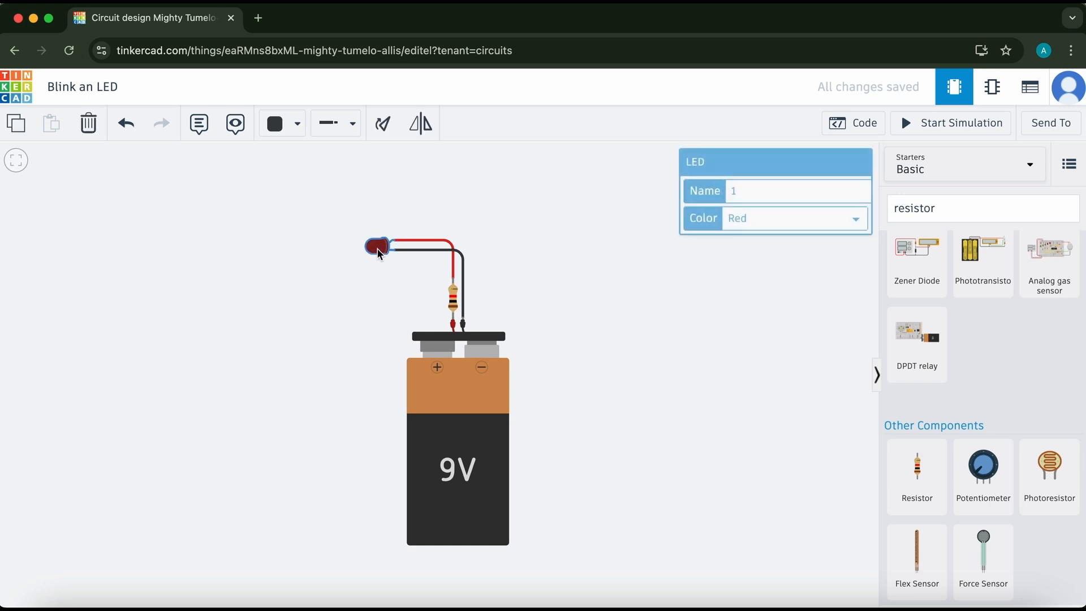
pyautogui.click(831, 219)
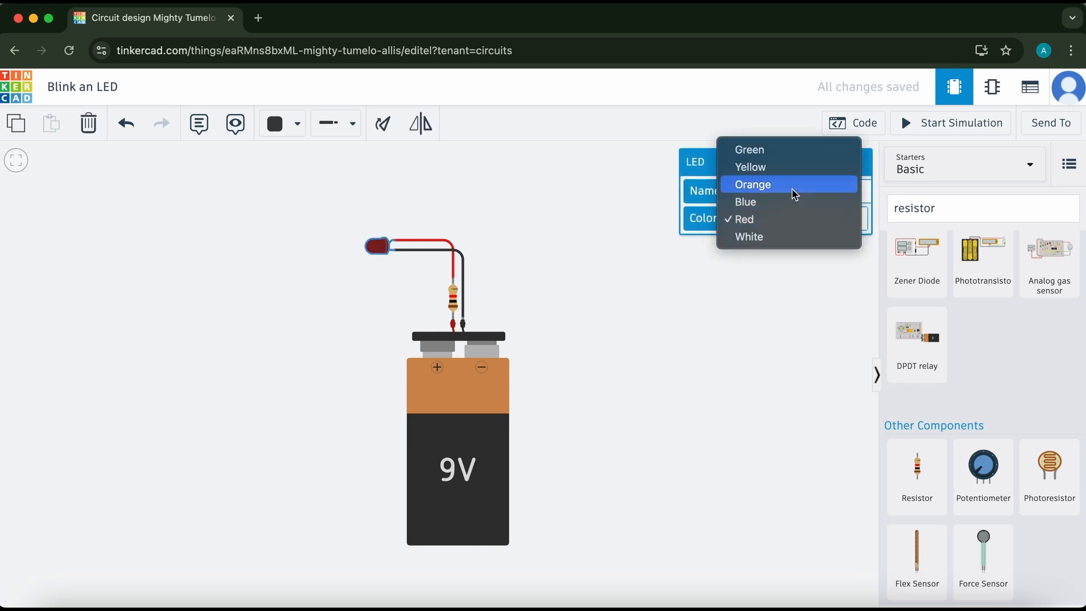
pyautogui.click(787, 151)
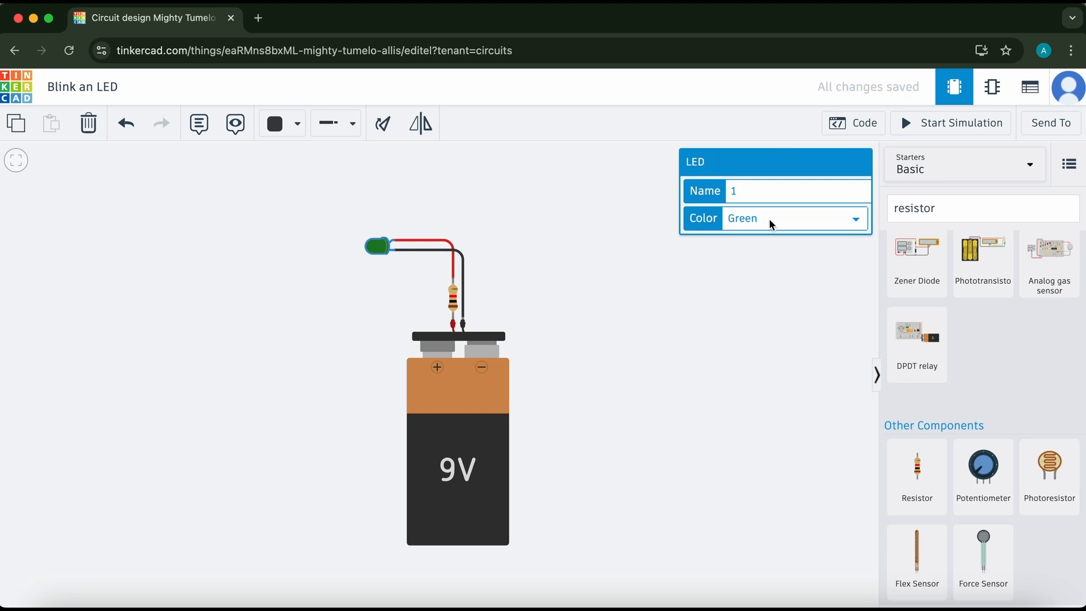
pyautogui.click(680, 301)
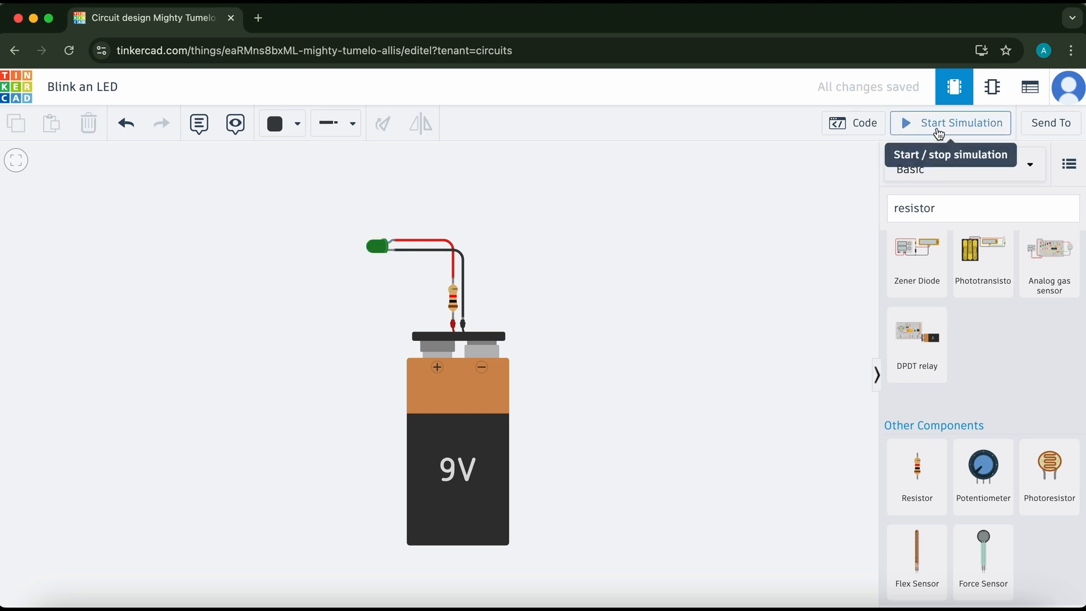
pyautogui.click(939, 133)
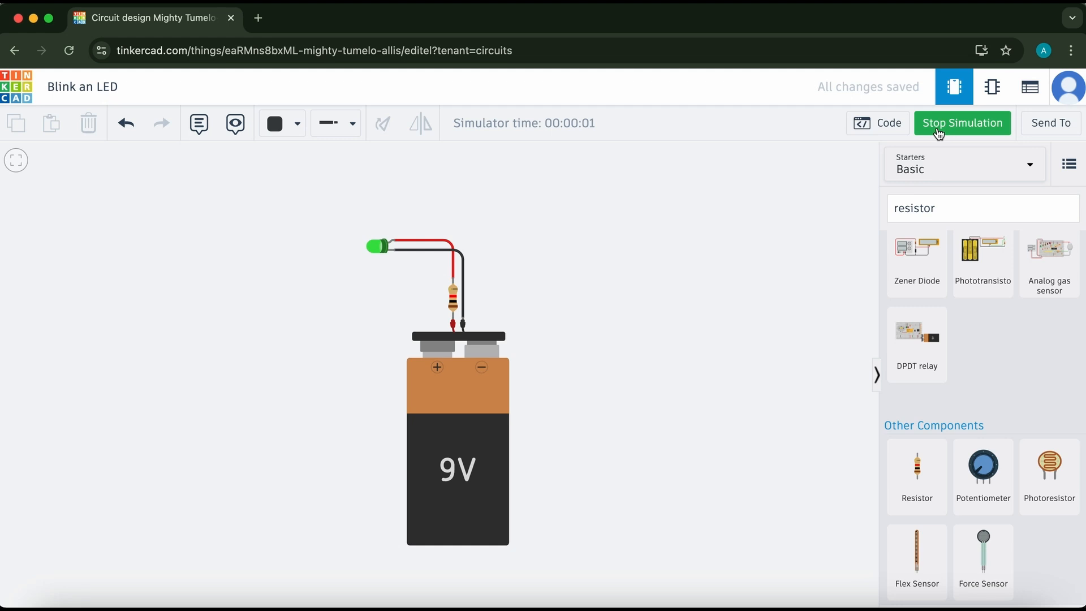